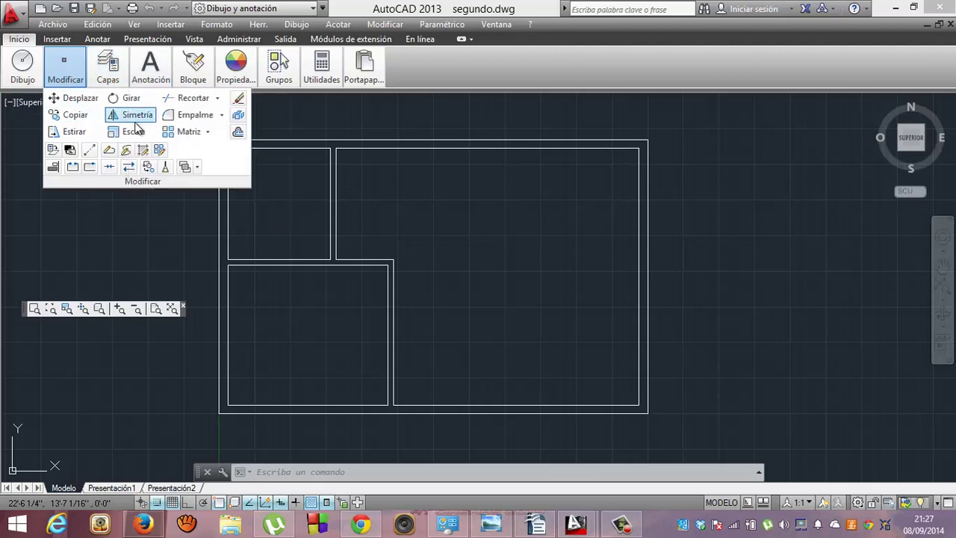
Offset the upper-middle and lower-right rooms' left wall lines 6 inches to the right.
{"action": "left_click", "coordinate": [238, 133]}
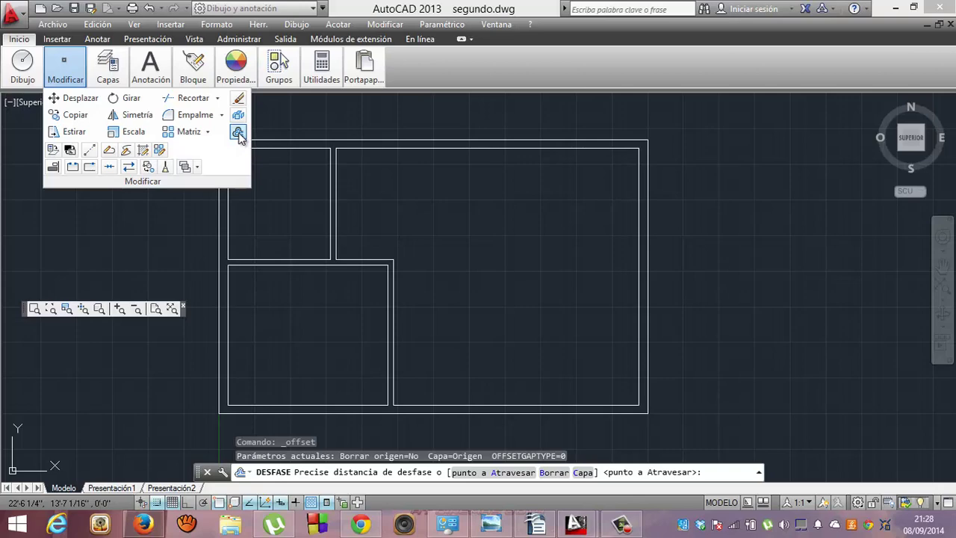
{"action": "type", "text": "6"}
{"action": "key", "text": "Return"}
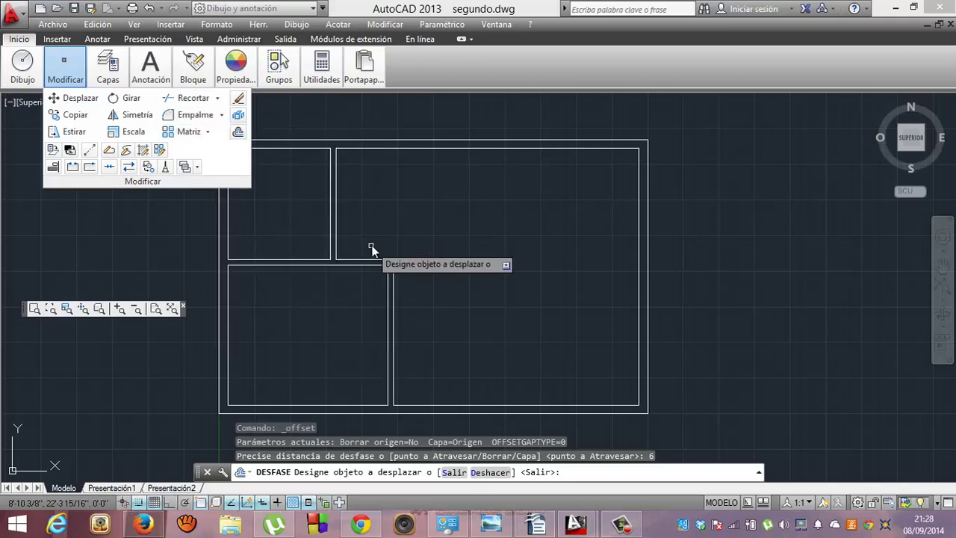
{"action": "left_click", "coordinate": [336, 221]}
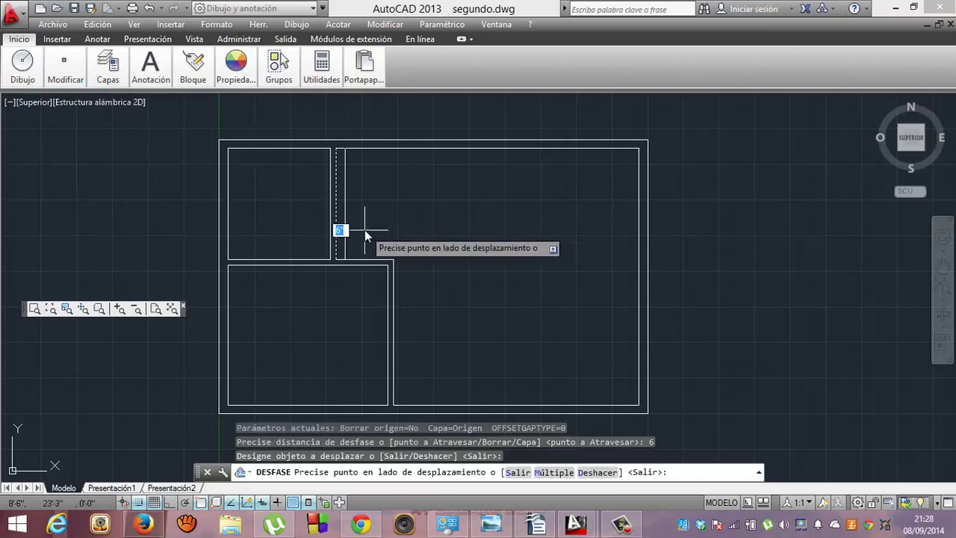
{"action": "left_click", "coordinate": [364, 230]}
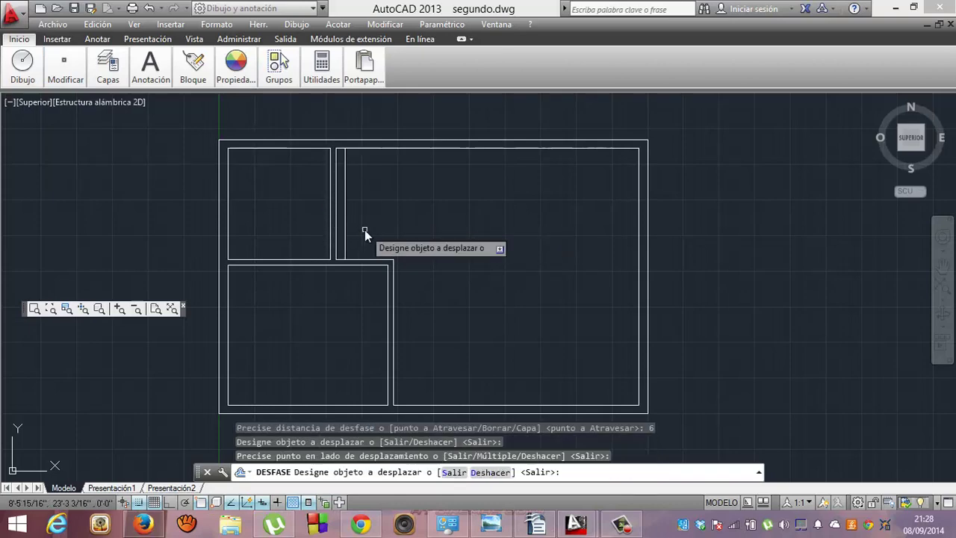
{"action": "left_click", "coordinate": [393, 287]}
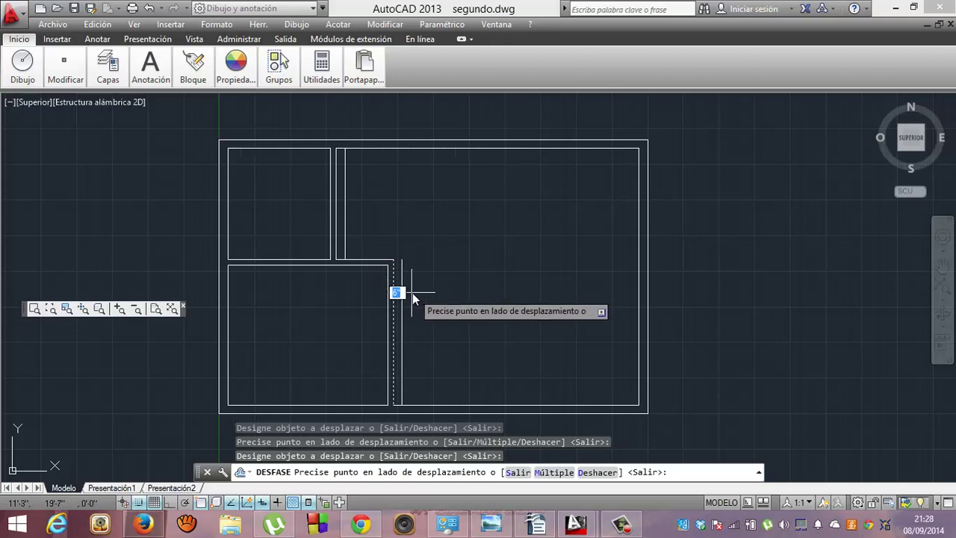
{"action": "left_click", "coordinate": [420, 291]}
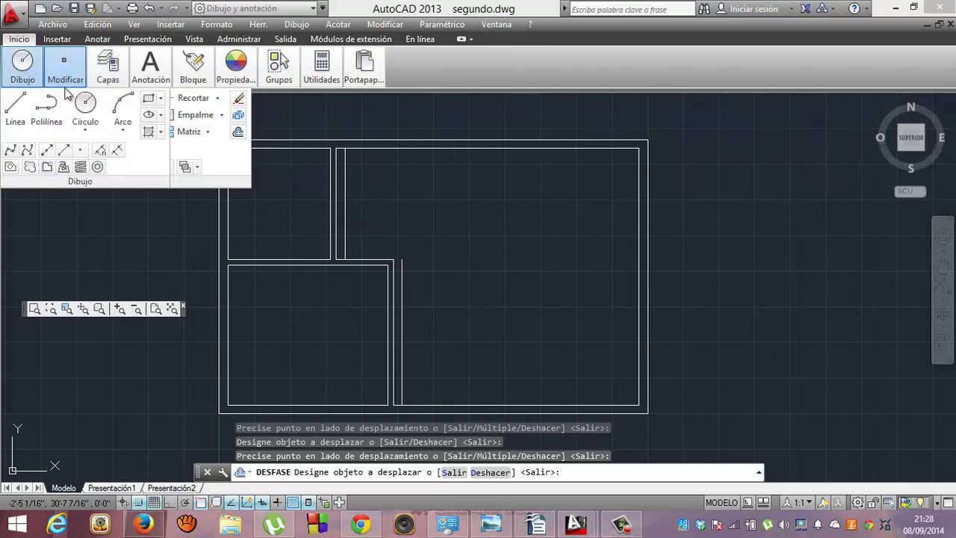
{"action": "mouse_move", "coordinate": [65, 67]}
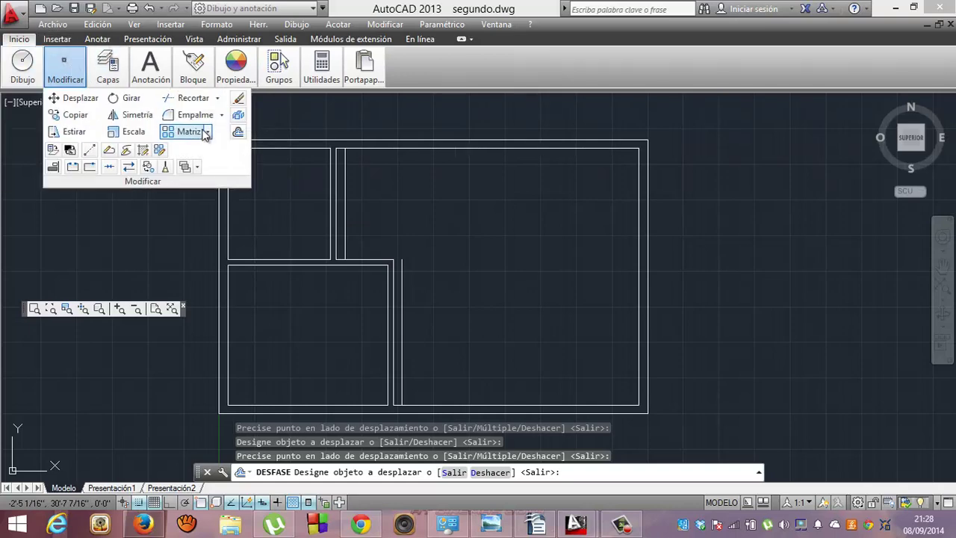
Offset both new interior wall lines 3' to the right as door-width lines.
{"action": "left_click", "coordinate": [237, 133]}
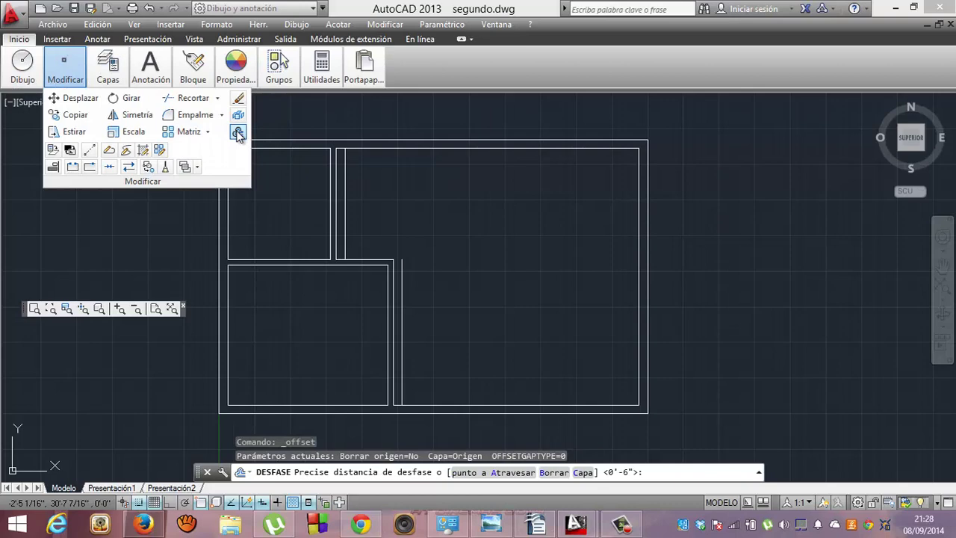
{"action": "type", "text": "3"}
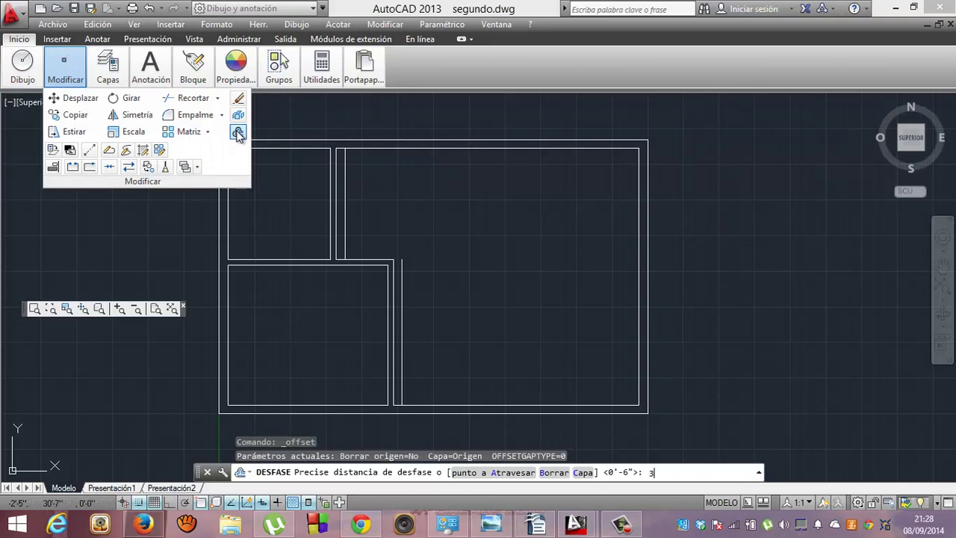
{"action": "type", "text": "'"}
{"action": "key", "text": "Return"}
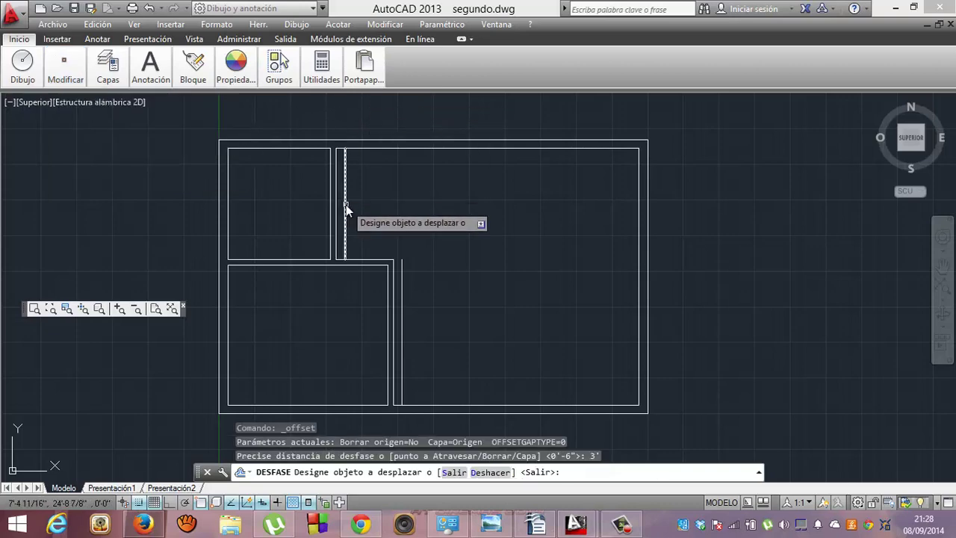
{"action": "left_click", "coordinate": [346, 205]}
{"action": "left_click", "coordinate": [426, 222]}
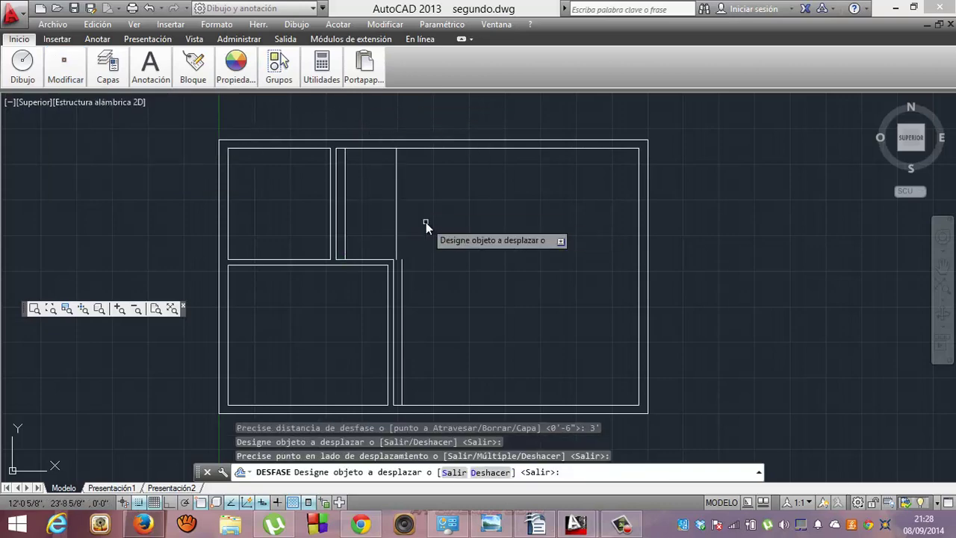
{"action": "left_click", "coordinate": [402, 302]}
{"action": "left_click", "coordinate": [437, 309]}
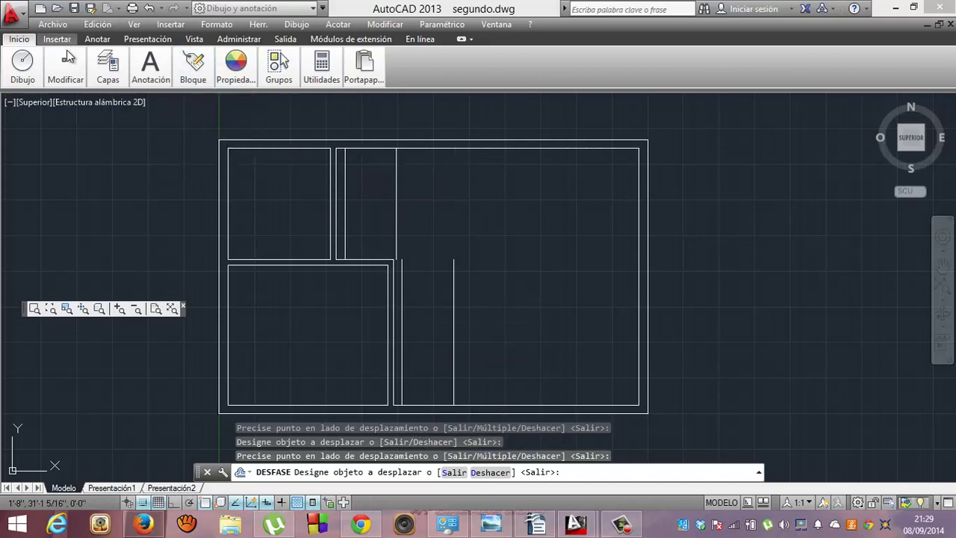
{"action": "mouse_move", "coordinate": [65, 68]}
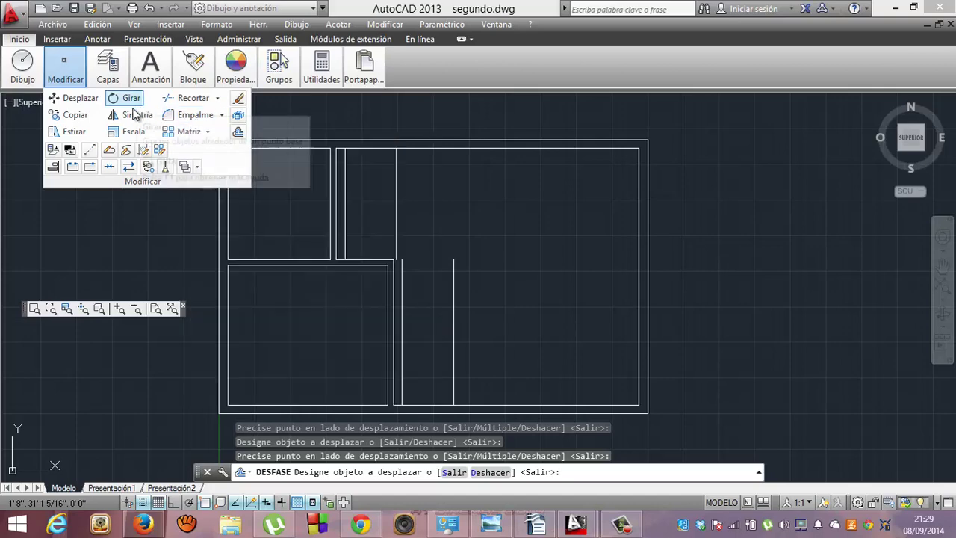
Start Alargar (Extend) with the top and bottom outer wall lines as boundaries.
{"action": "left_click", "coordinate": [219, 99]}
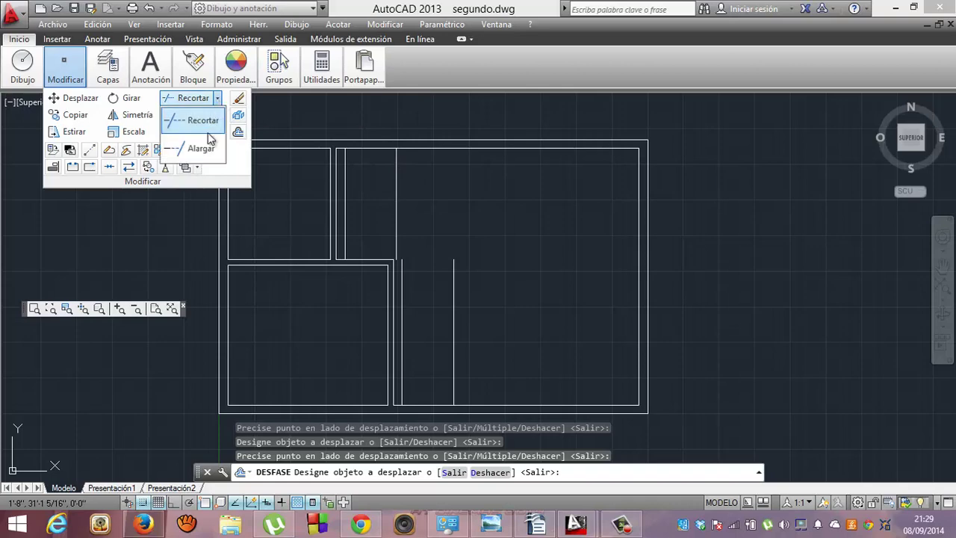
{"action": "left_click", "coordinate": [202, 150]}
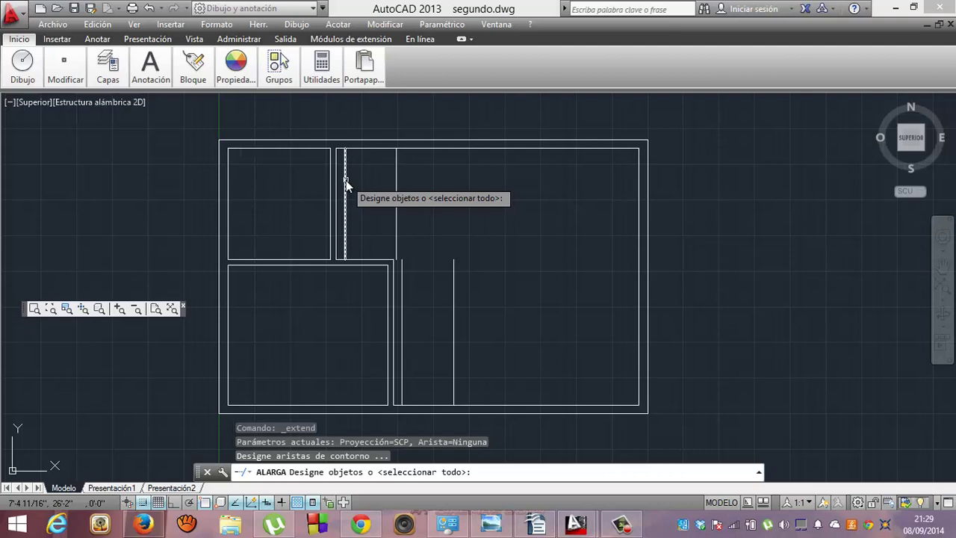
{"action": "left_click", "coordinate": [363, 141]}
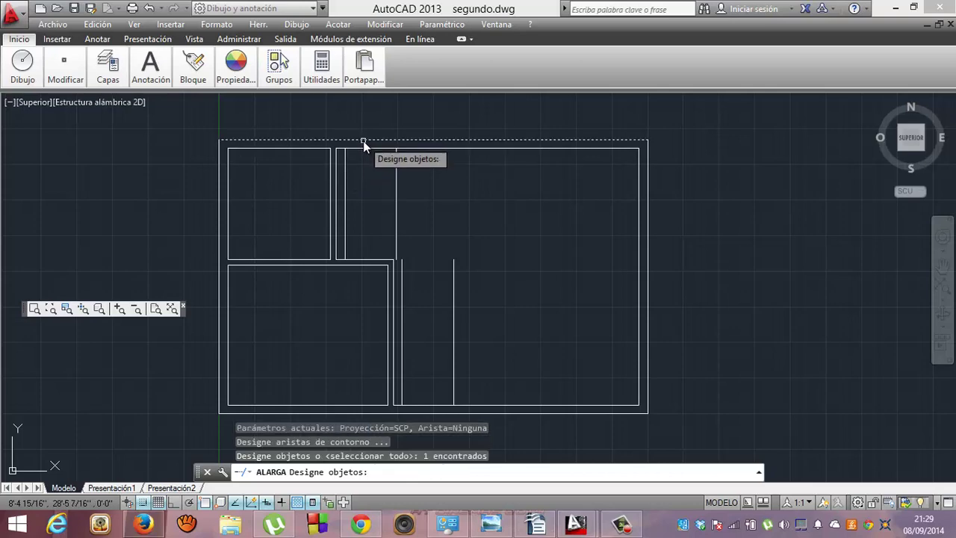
{"action": "left_click", "coordinate": [363, 141]}
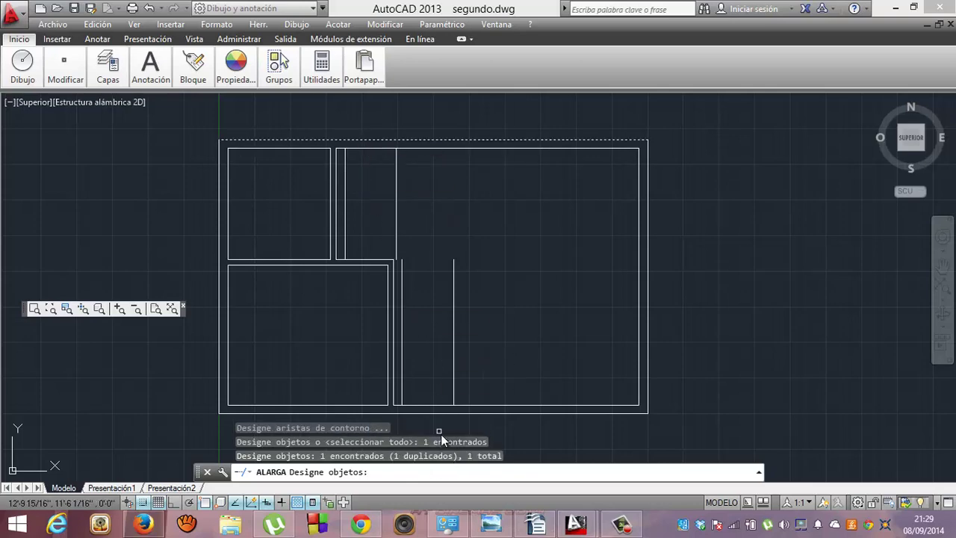
{"action": "left_click", "coordinate": [449, 415]}
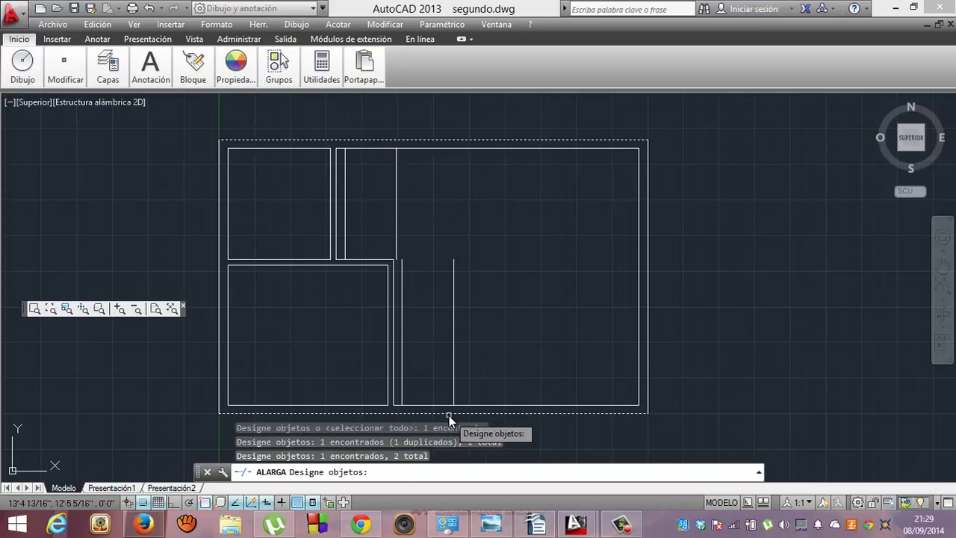
{"action": "key", "text": "Return"}
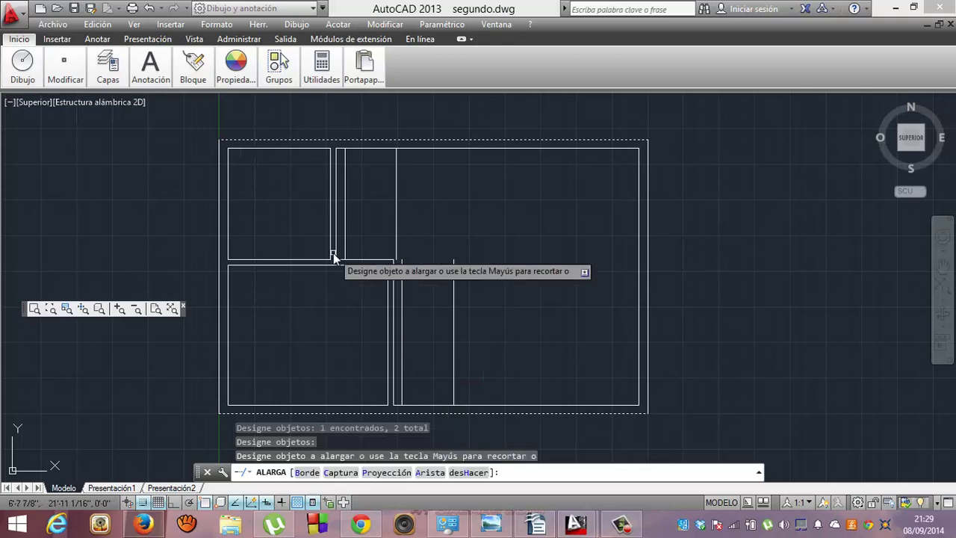
Extend the upper and lower wall and door lines to the top and bottom walls.
{"action": "left_click", "coordinate": [347, 182]}
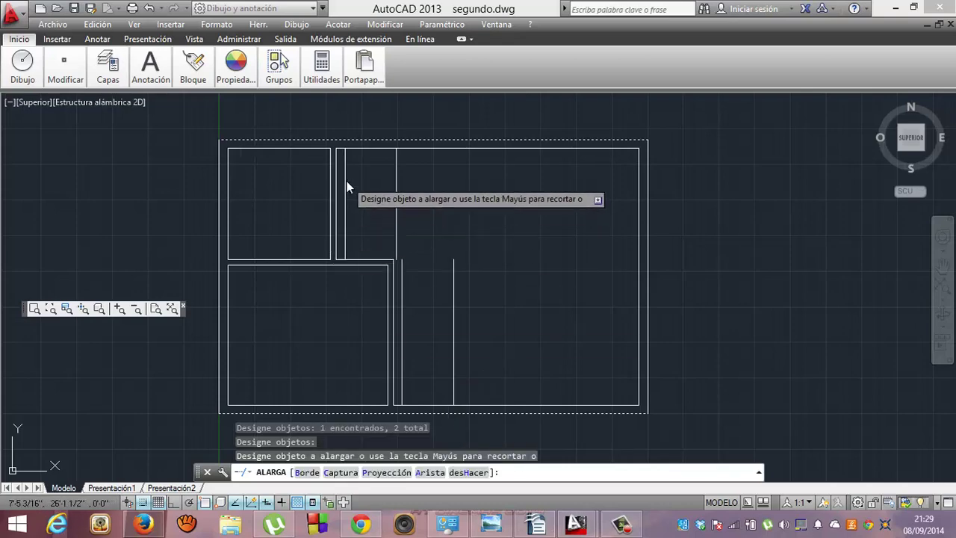
{"action": "left_click", "coordinate": [395, 177]}
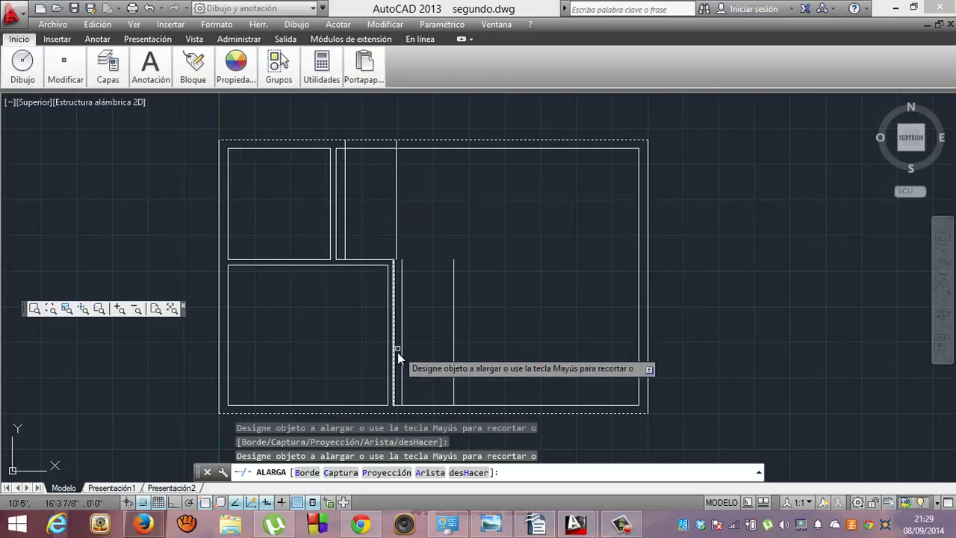
{"action": "left_click", "coordinate": [403, 381]}
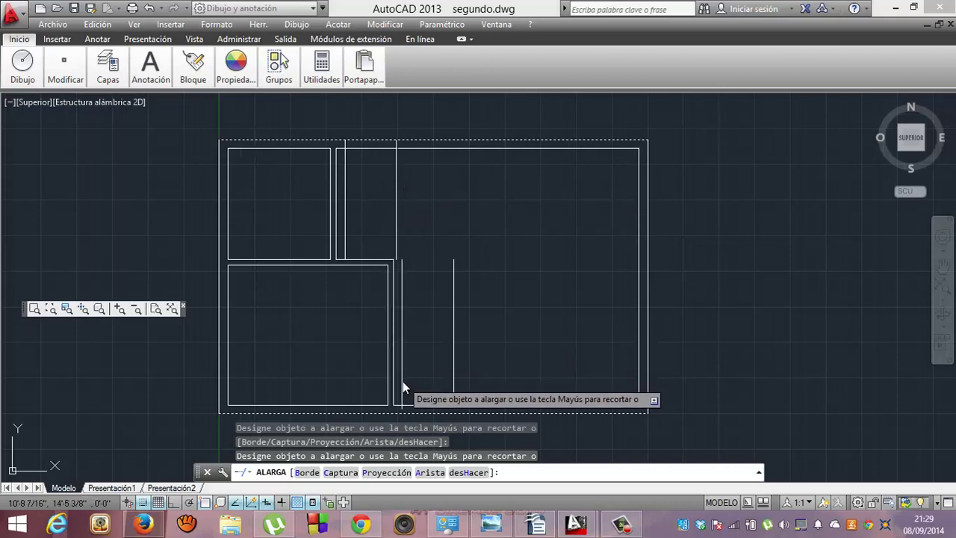
{"action": "left_click", "coordinate": [453, 377]}
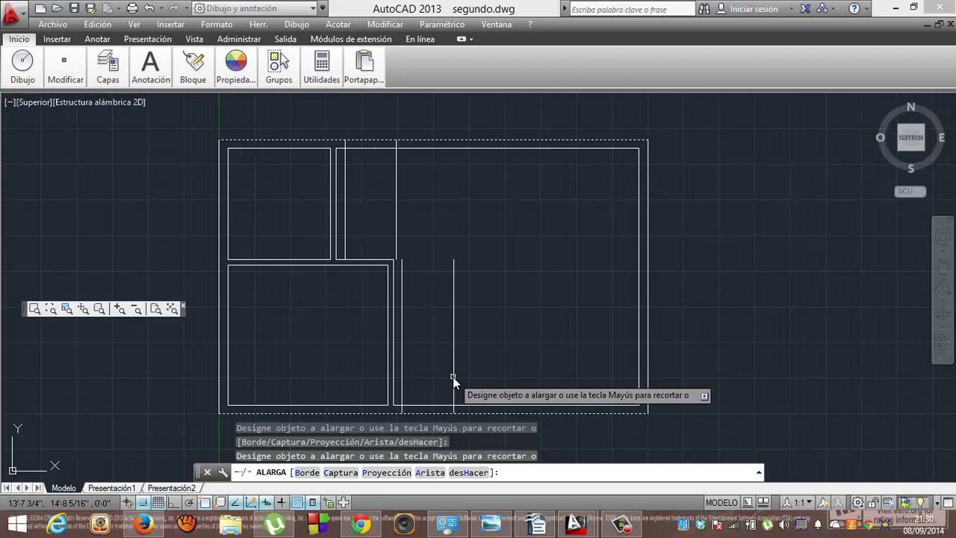
Start Trim (RR) with both wall lines, both door lines, and inner top and bottom walls as cutting edges.
{"action": "key", "text": "Return"}
{"action": "type", "text": "r"}
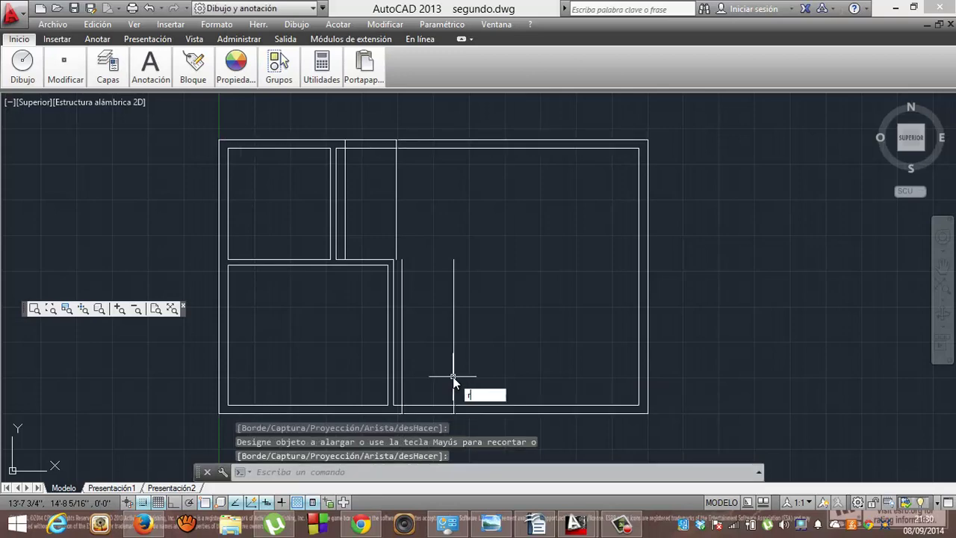
{"action": "type", "text": "r"}
{"action": "key", "text": "Return"}
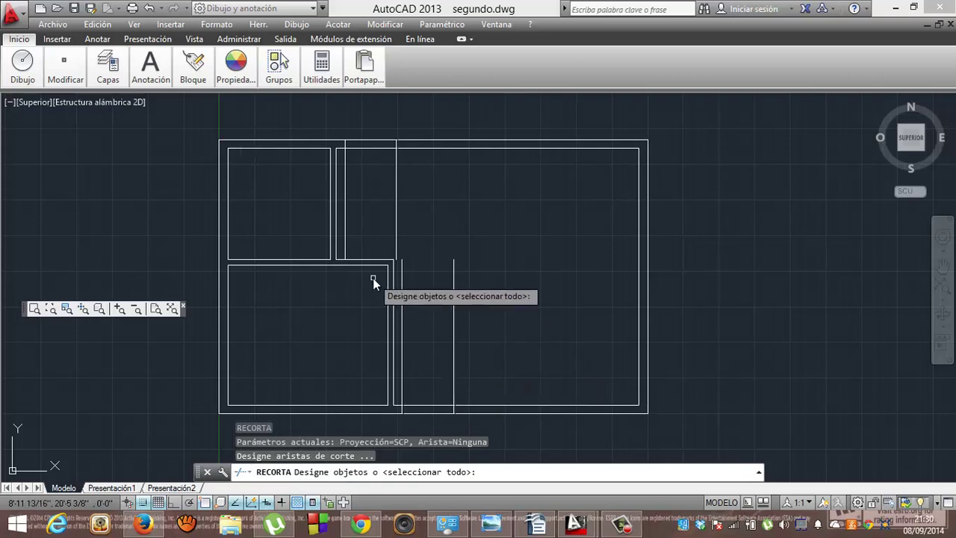
{"action": "left_click", "coordinate": [345, 218]}
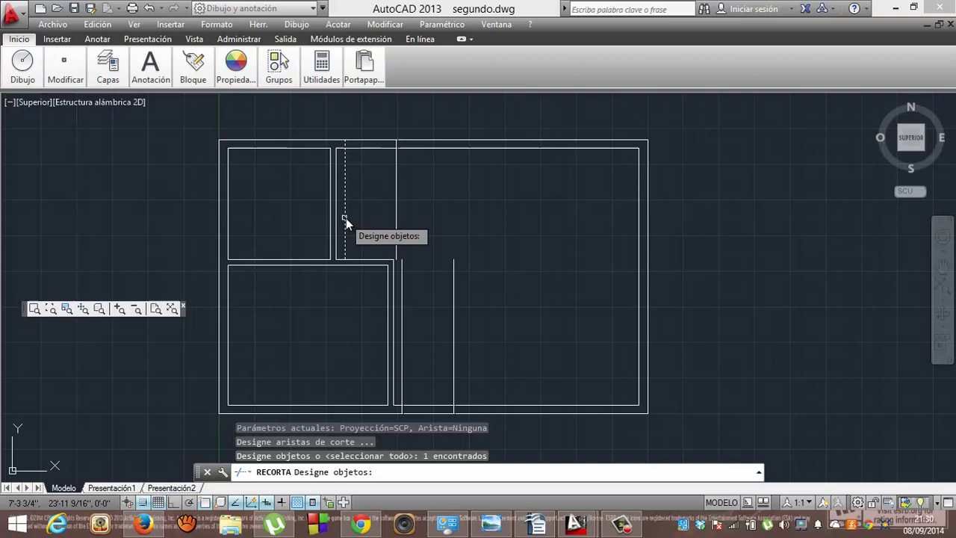
{"action": "left_click", "coordinate": [395, 222]}
{"action": "left_click", "coordinate": [469, 148]}
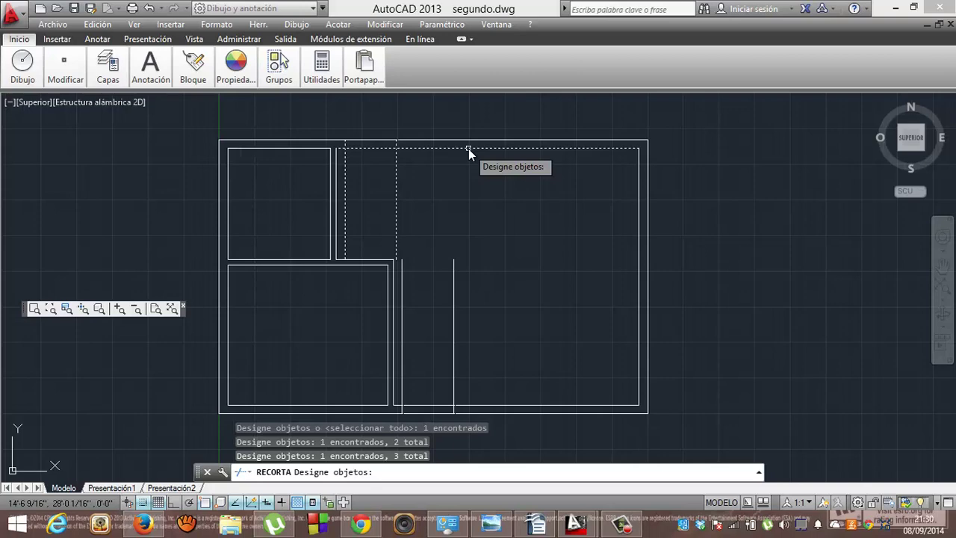
{"action": "left_click", "coordinate": [401, 304]}
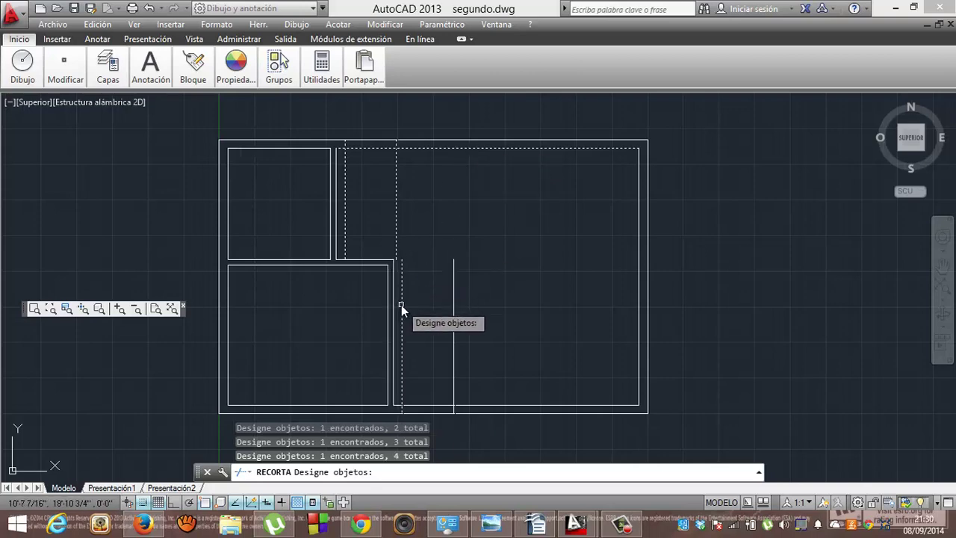
{"action": "left_click", "coordinate": [453, 321]}
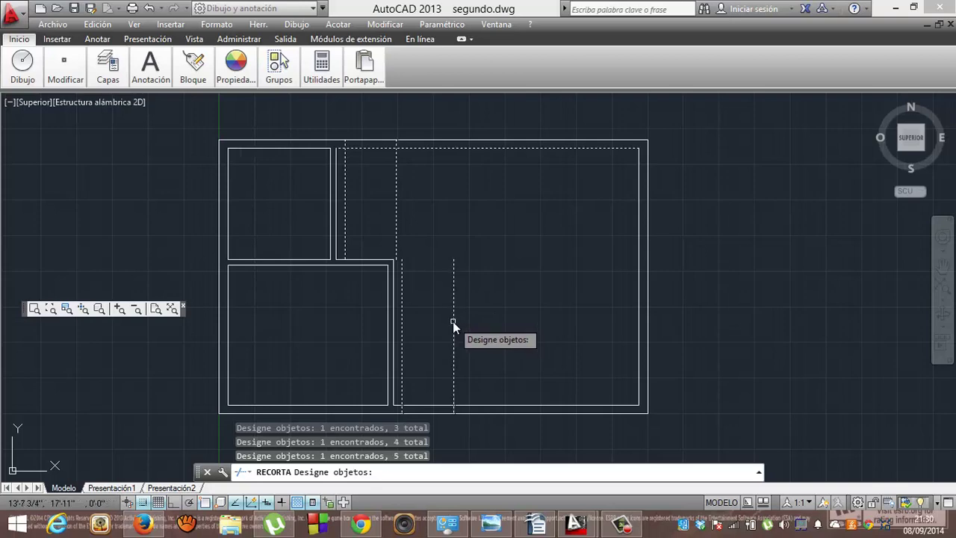
{"action": "left_click", "coordinate": [423, 404]}
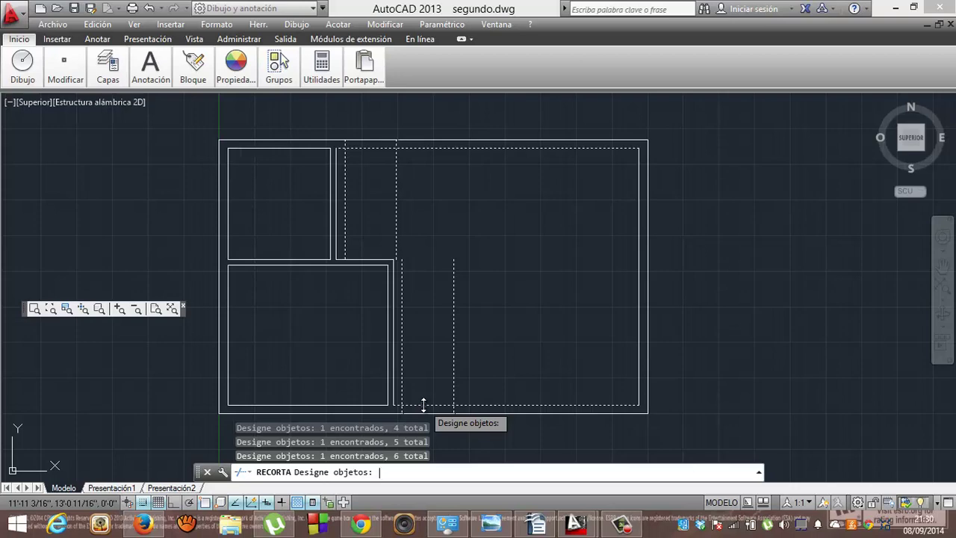
{"action": "key", "text": "Return"}
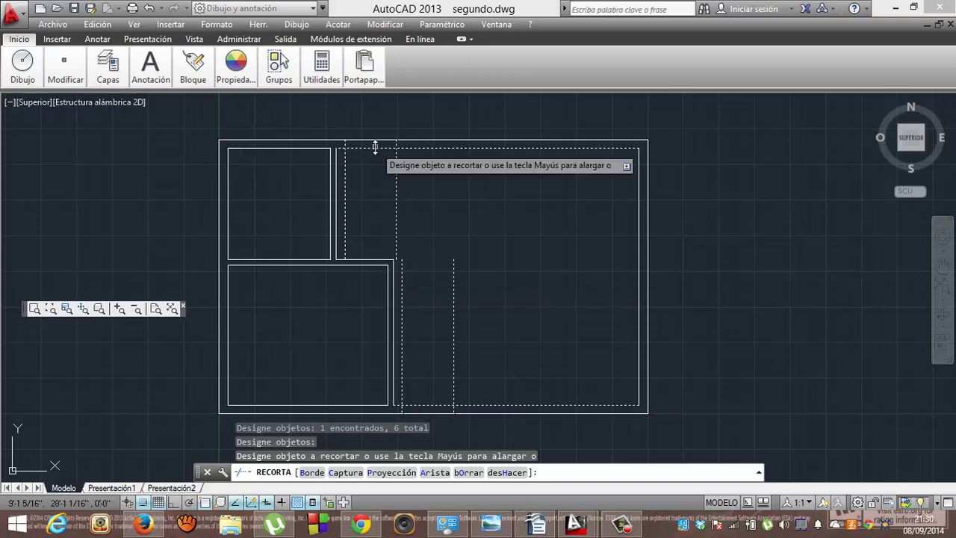
Trim the top outer and inner wall lines, the bottom wall, and both guide lines.
{"action": "left_click", "coordinate": [375, 140]}
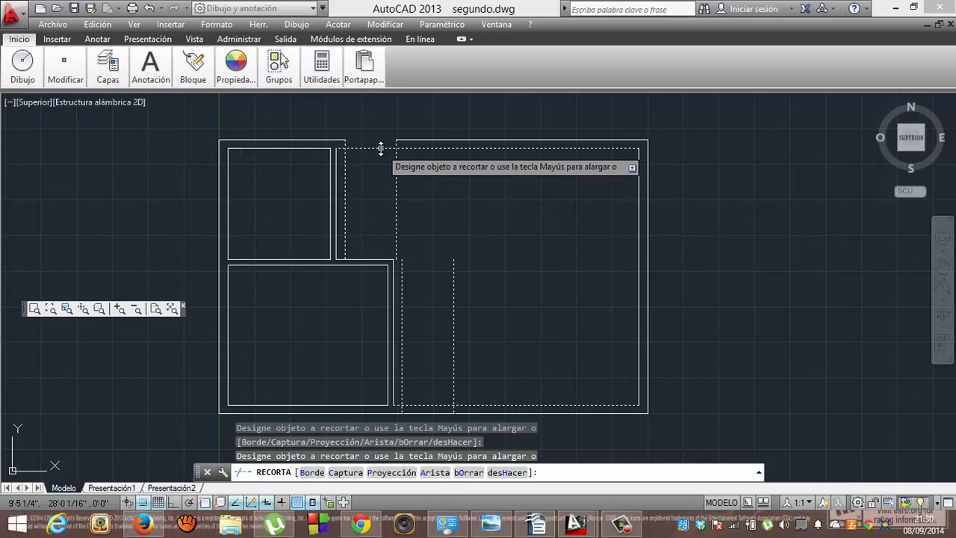
{"action": "left_click", "coordinate": [381, 148]}
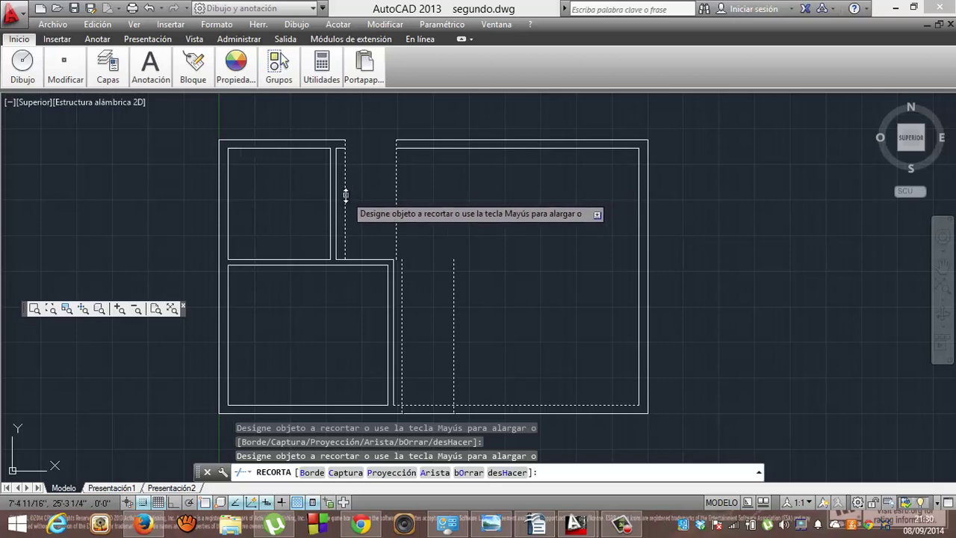
{"action": "left_click", "coordinate": [345, 195]}
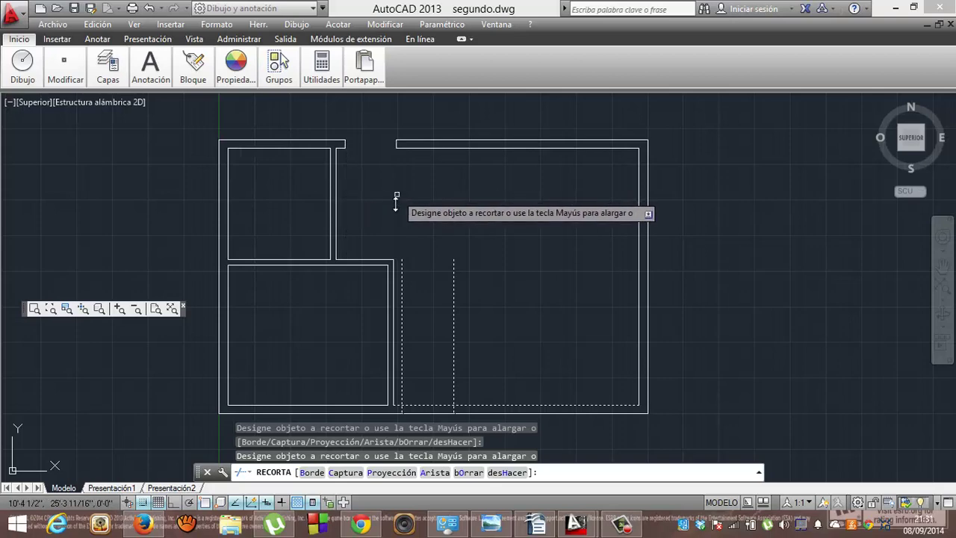
{"action": "left_click", "coordinate": [427, 413]}
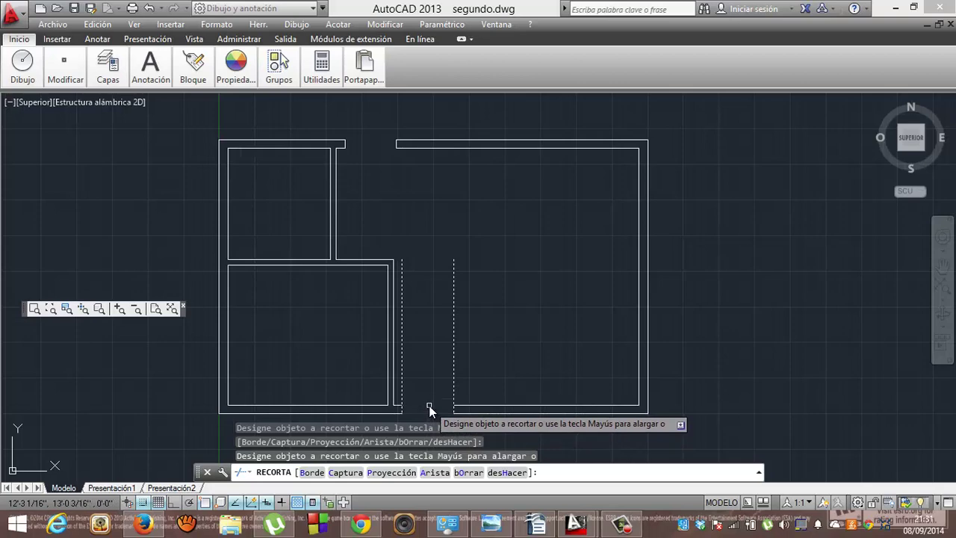
{"action": "left_click", "coordinate": [403, 371]}
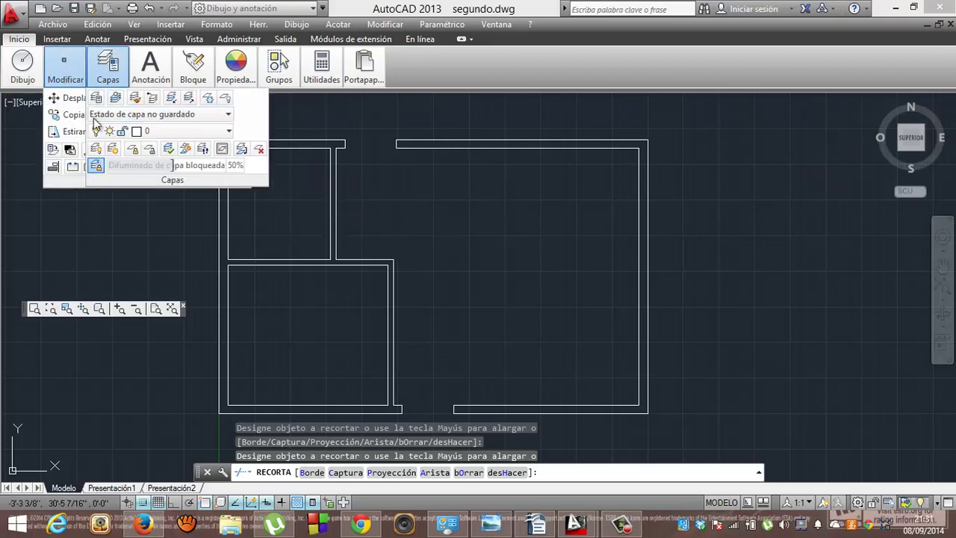
{"action": "mouse_move", "coordinate": [65, 67]}
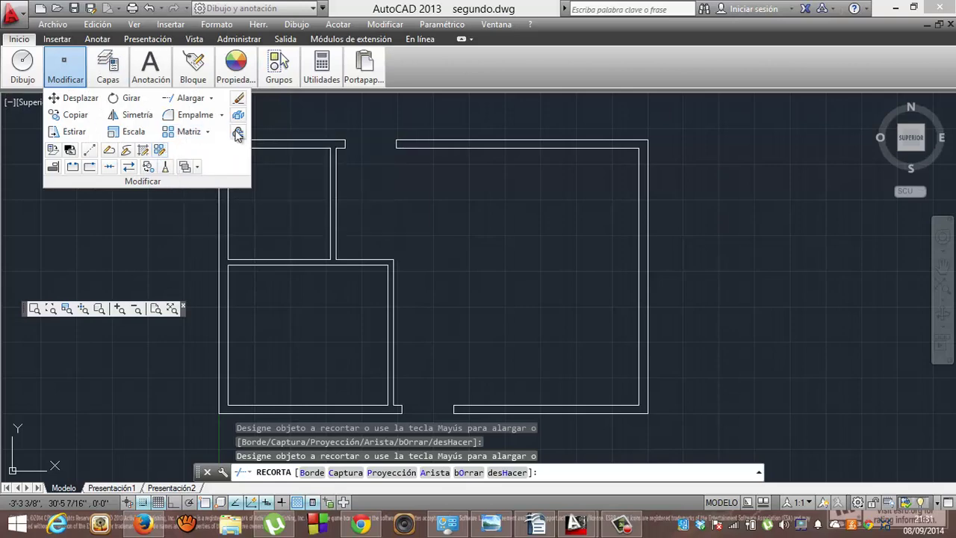
Offset the shared wall line 6 inches into the upper-left room and into the lower-left room.
{"action": "left_click", "coordinate": [237, 132]}
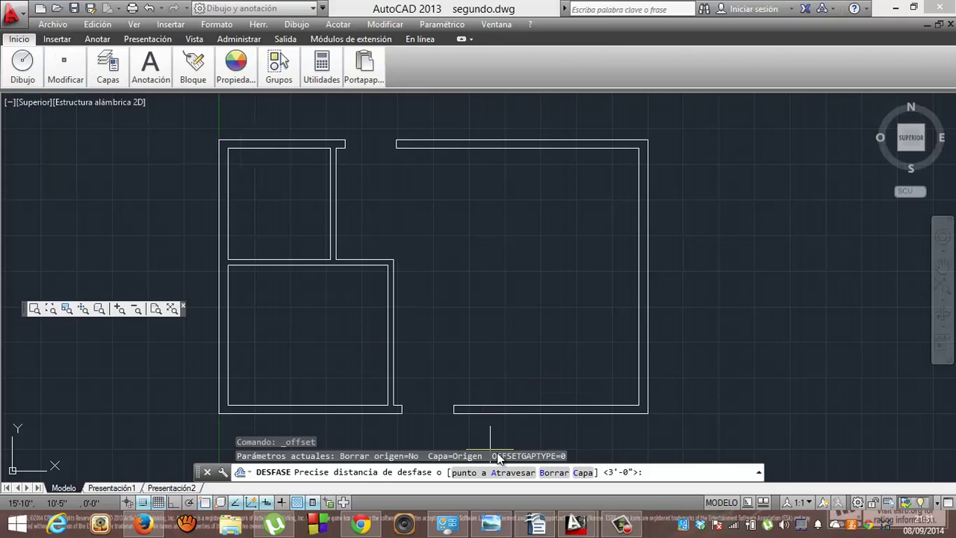
{"action": "type", "text": "6"}
{"action": "key", "text": "Return"}
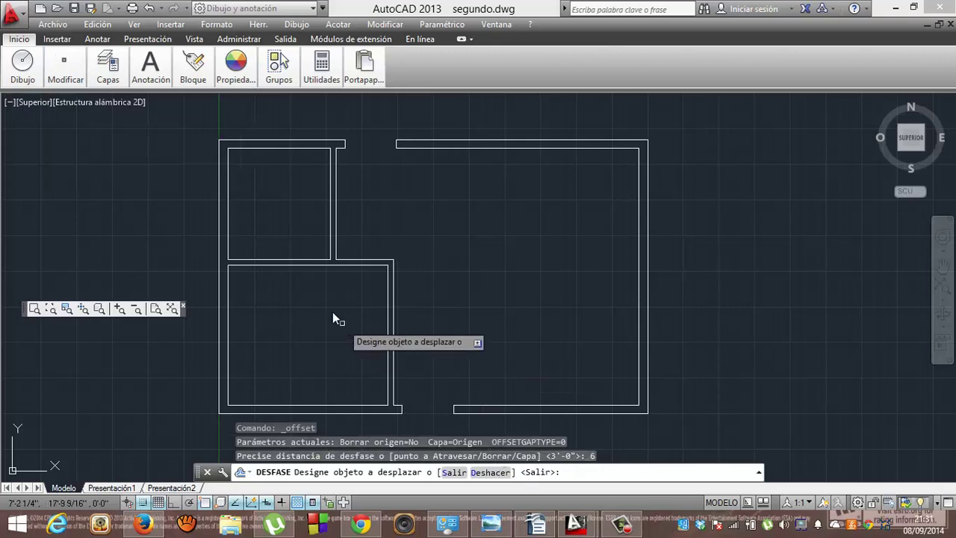
{"action": "left_click", "coordinate": [271, 260]}
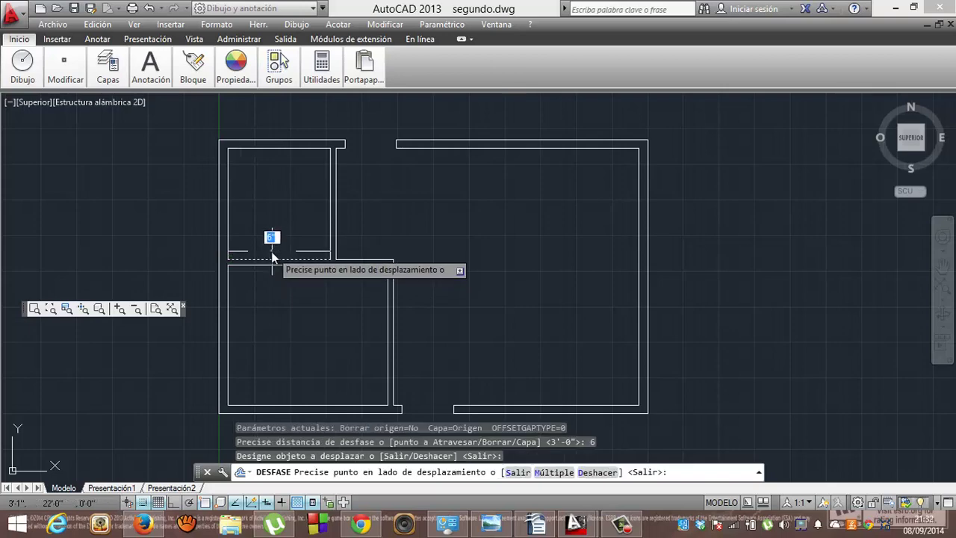
{"action": "left_click", "coordinate": [273, 256]}
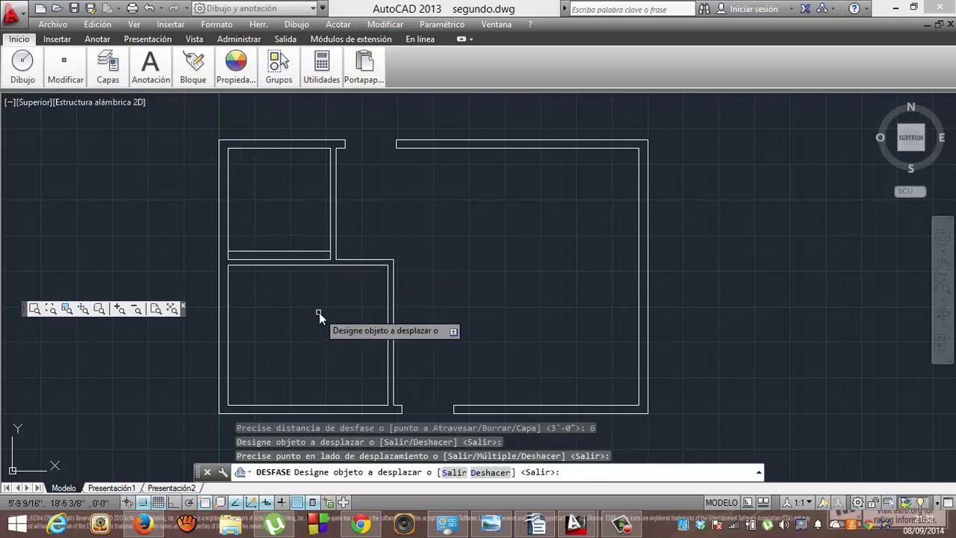
{"action": "left_click", "coordinate": [366, 267]}
{"action": "left_click", "coordinate": [366, 292]}
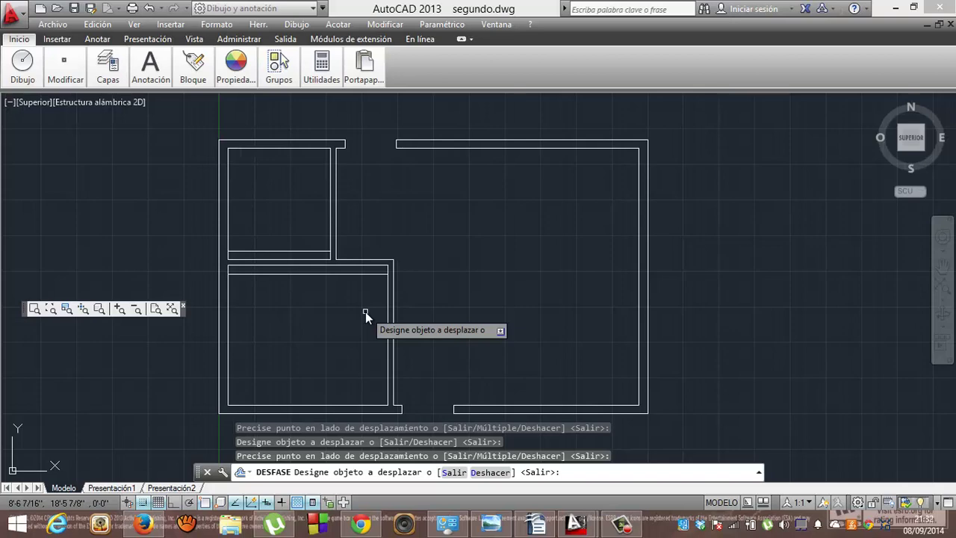
{"action": "mouse_move", "coordinate": [65, 65]}
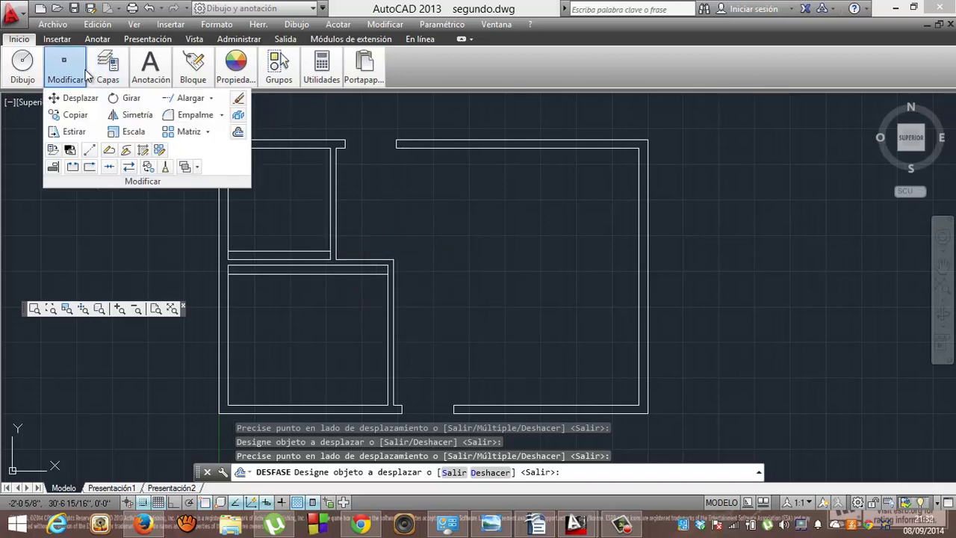
Extend the upper-left room's new offset line to the vertical interior wall.
{"action": "left_click", "coordinate": [169, 100]}
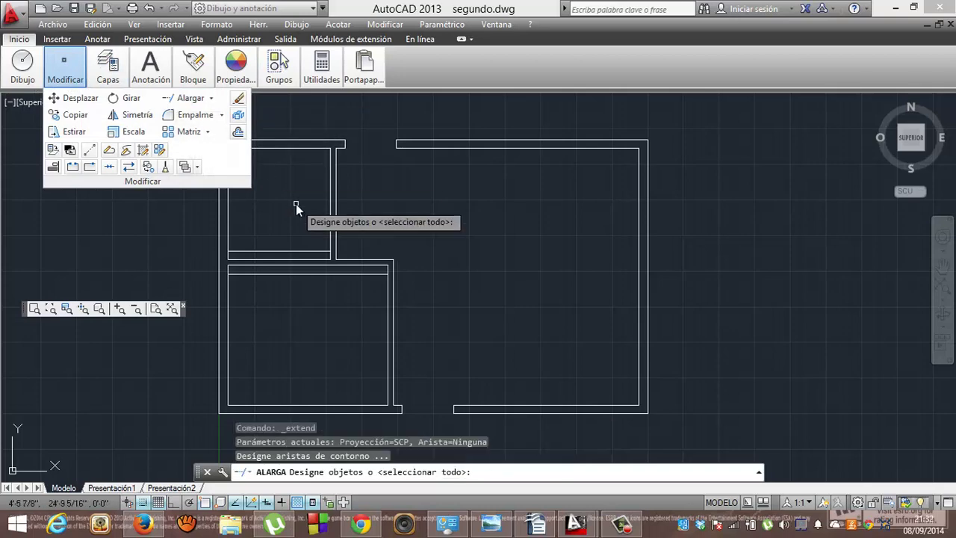
{"action": "left_click", "coordinate": [337, 246]}
{"action": "key", "text": "Return"}
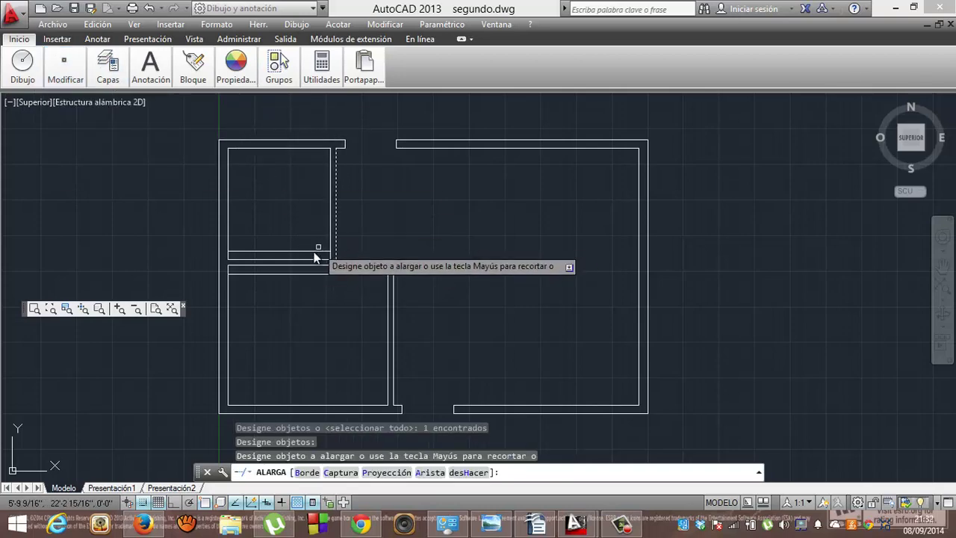
{"action": "left_click", "coordinate": [312, 256]}
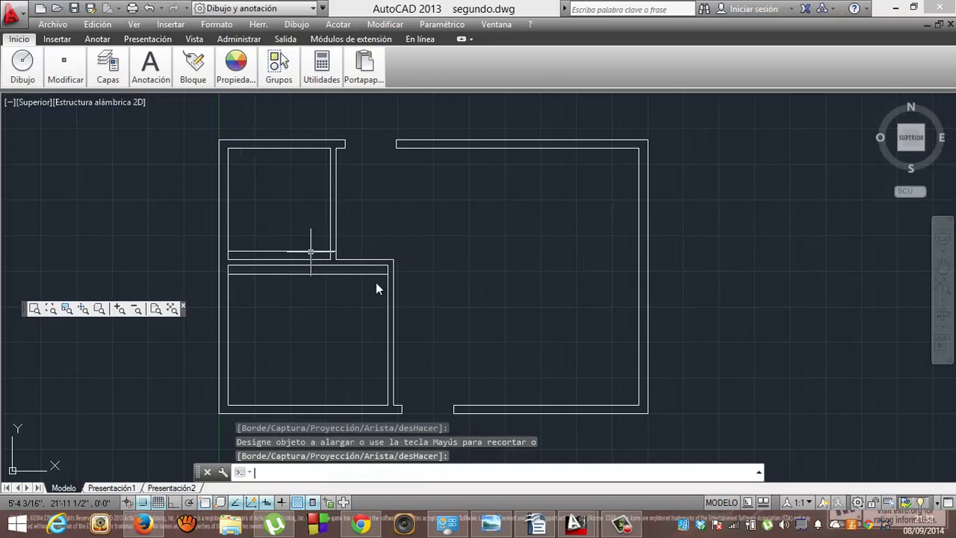
{"action": "key", "text": "Return"}
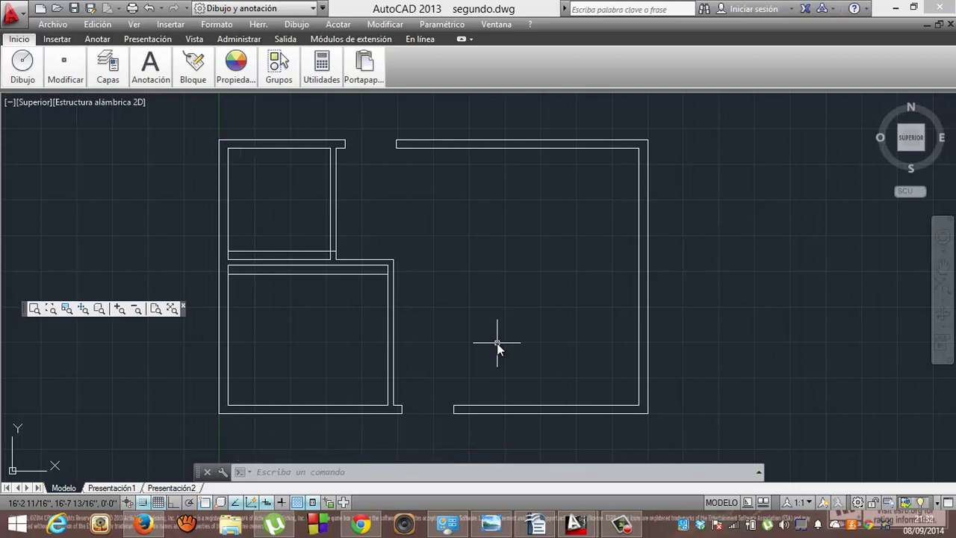
Dismiss the Windows charms bar and cancel a first offset attempt at 2'.
{"action": "key", "text": "super+c"}
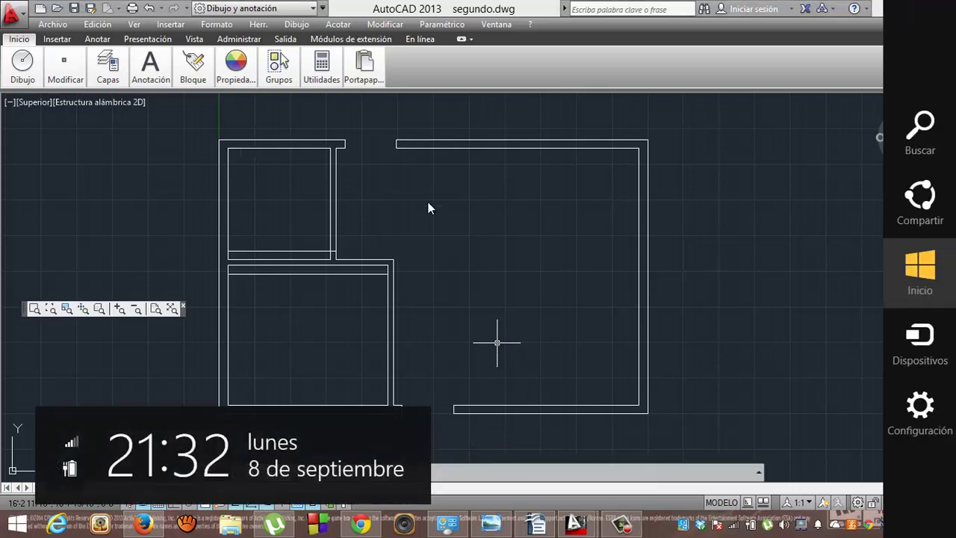
{"action": "key", "text": "Escape"}
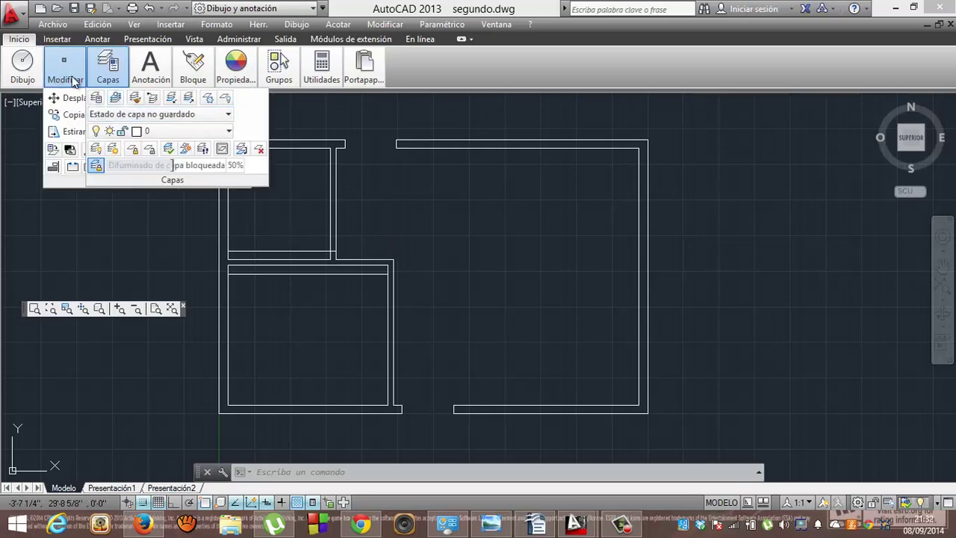
{"action": "mouse_move", "coordinate": [65, 67]}
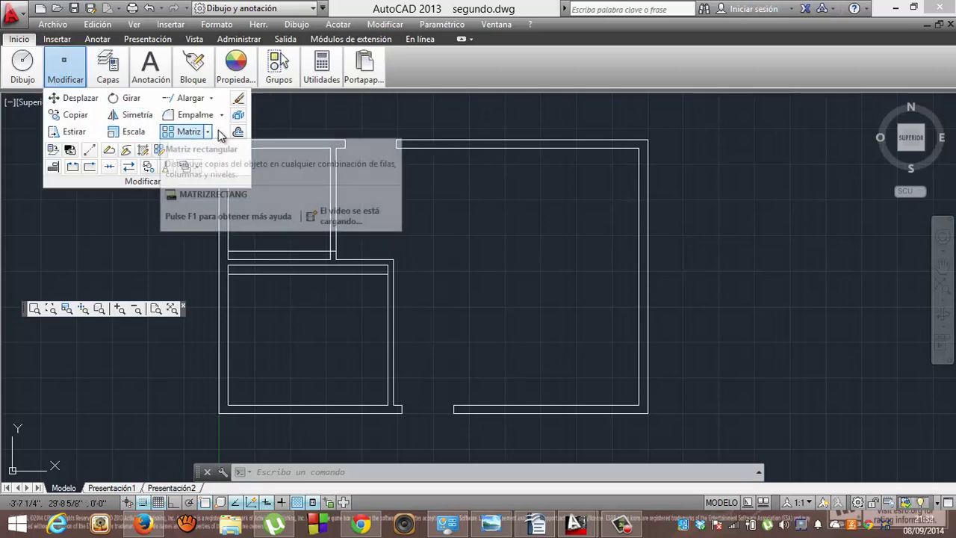
{"action": "left_click", "coordinate": [237, 132]}
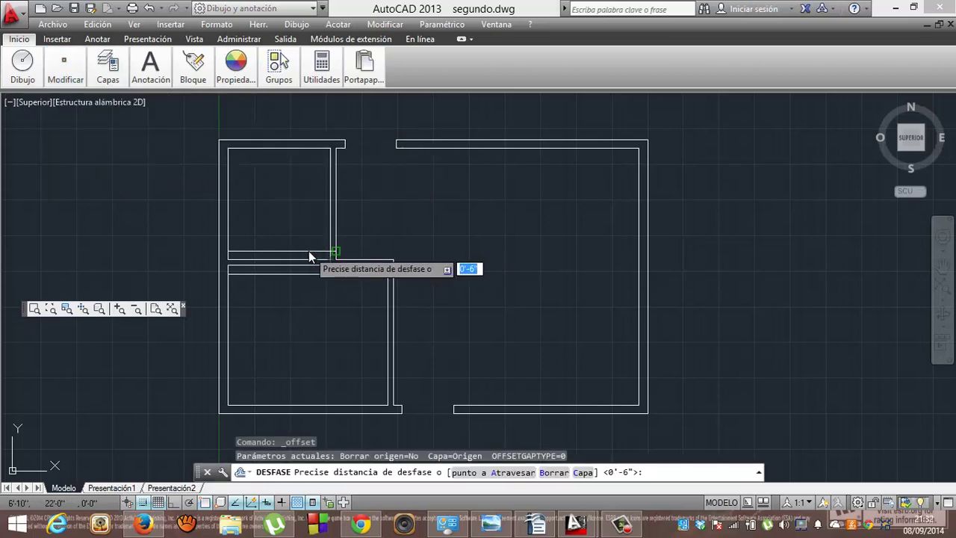
{"action": "type", "text": "2"}
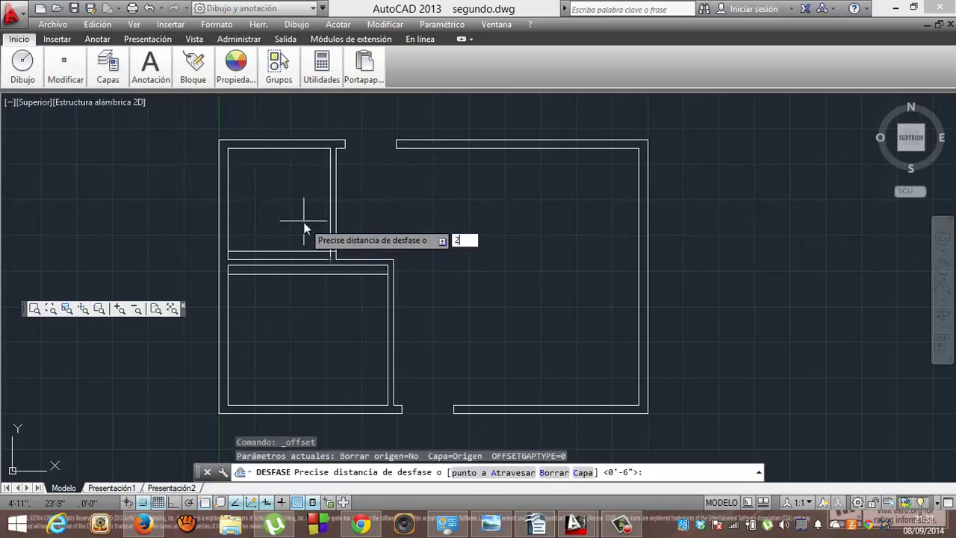
{"action": "type", "text": "'6''"}
{"action": "key", "text": "Return"}
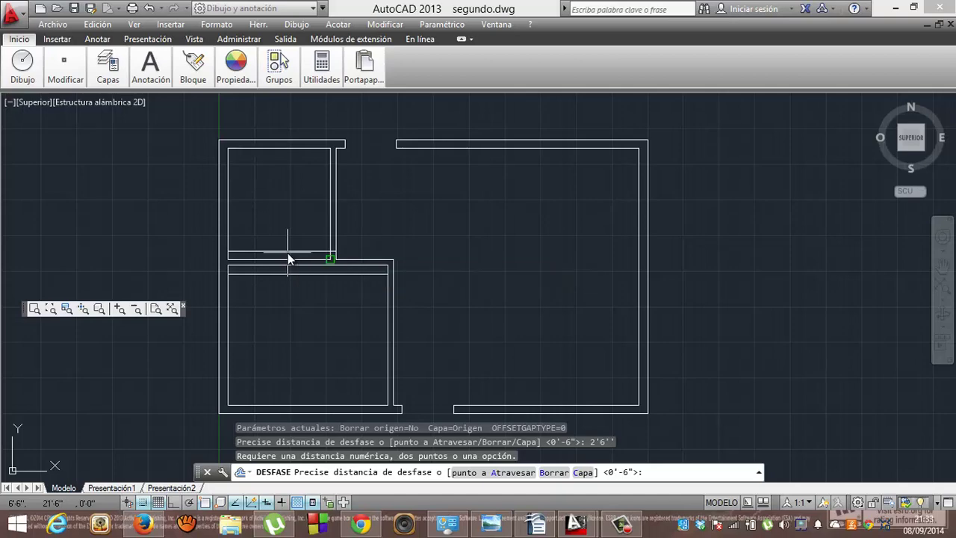
{"action": "key", "text": "Escape"}
{"action": "key", "text": "Escape"}
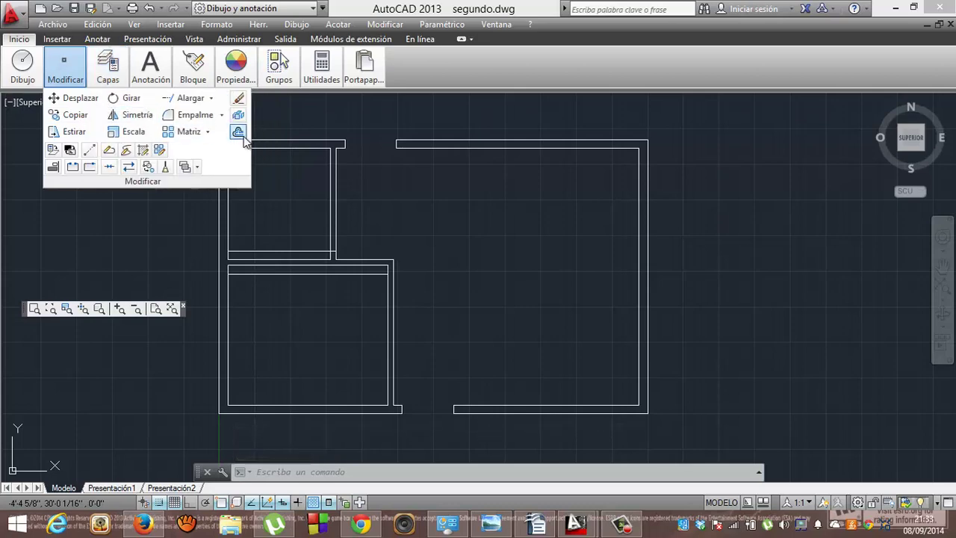
Restart Desfase and correct the rejected 2'6'' distance to 2.5'.
{"action": "left_click", "coordinate": [237, 133]}
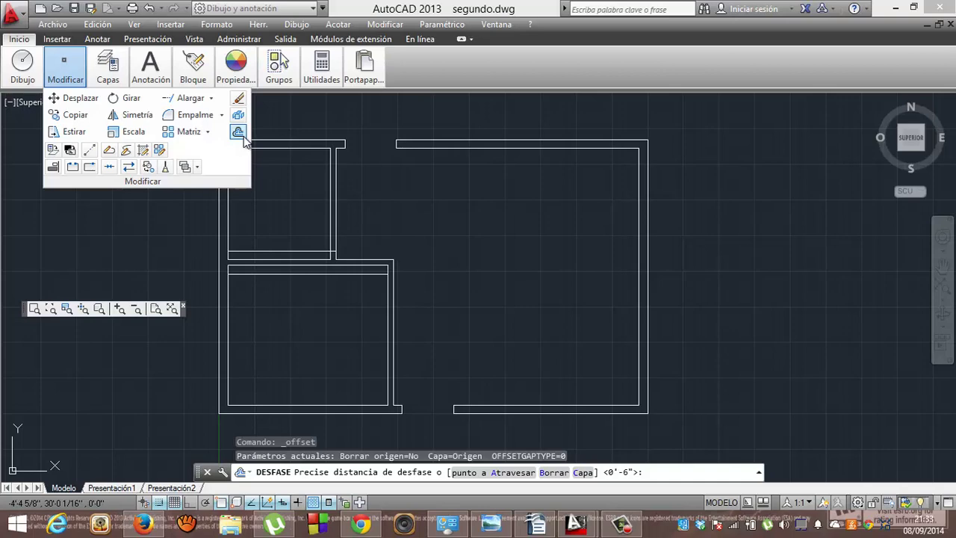
{"action": "type", "text": "2'6"}
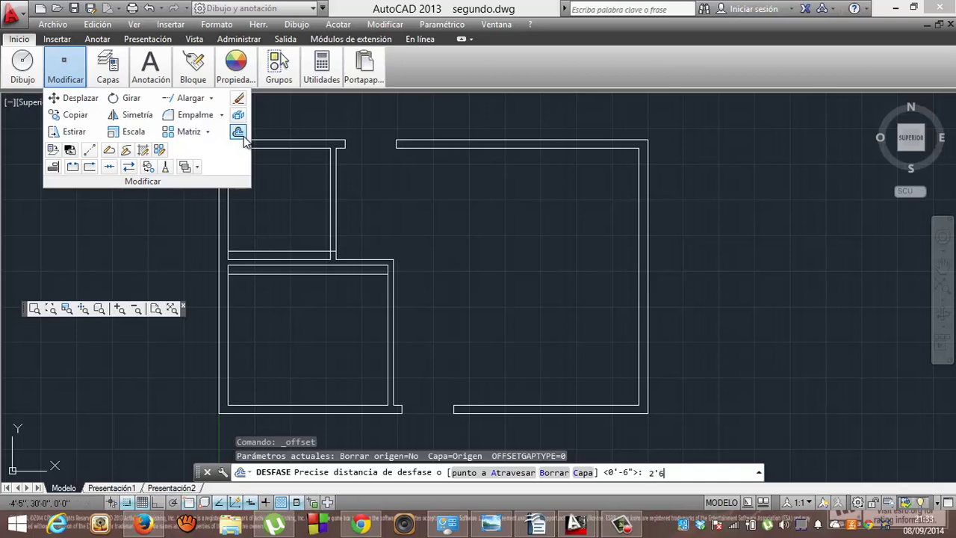
{"action": "type", "text": "''"}
{"action": "key", "text": "Return"}
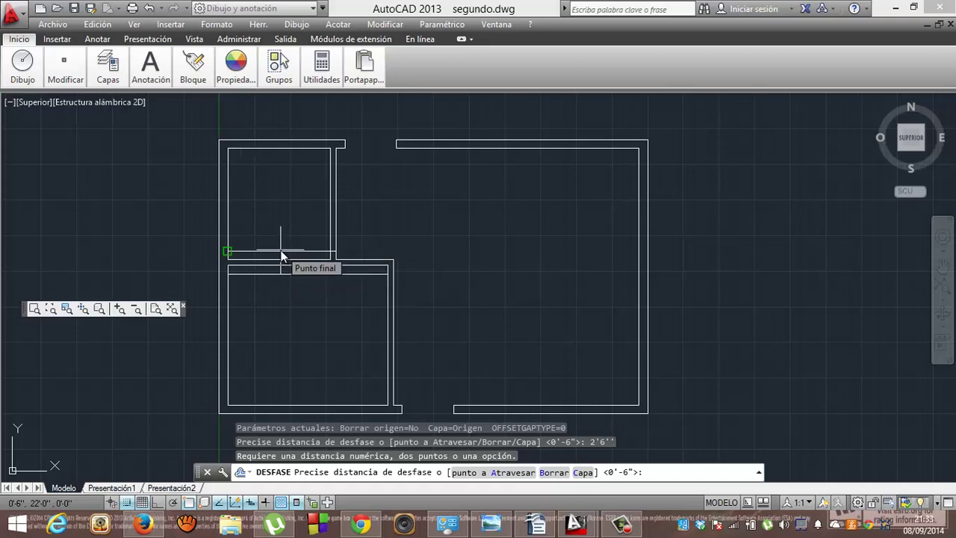
{"action": "type", "text": "2'6''"}
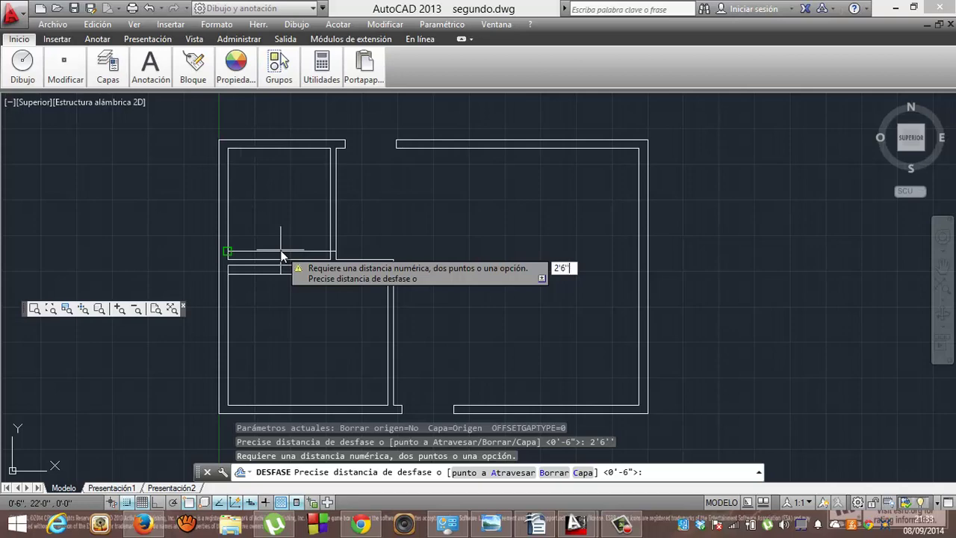
{"action": "key", "text": "BackSpace"}
{"action": "key", "text": "BackSpace"}
{"action": "key", "text": "BackSpace"}
{"action": "key", "text": "BackSpace"}
Offset each left room's inner line 2.5' further into its room.
{"action": "key", "text": "Return"}
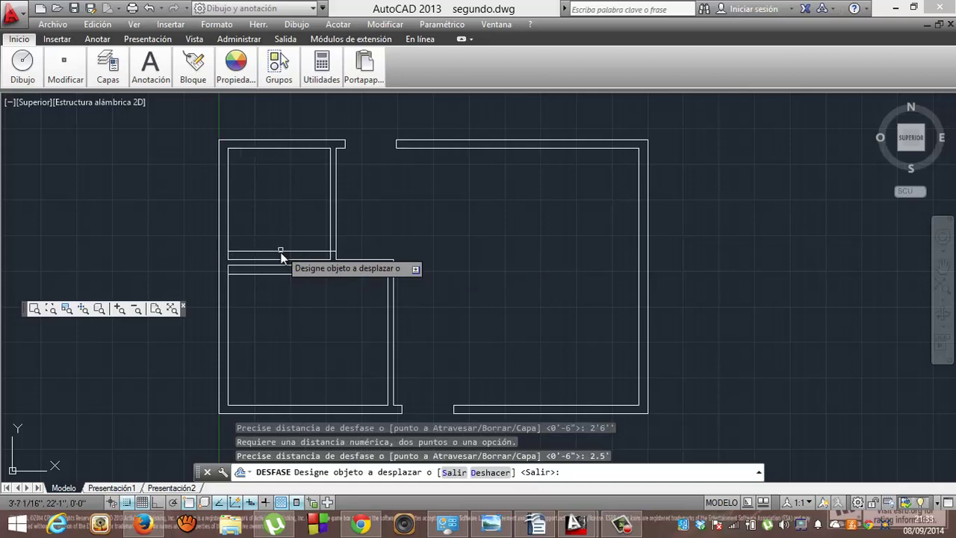
{"action": "left_click", "coordinate": [283, 253]}
{"action": "left_click", "coordinate": [284, 226]}
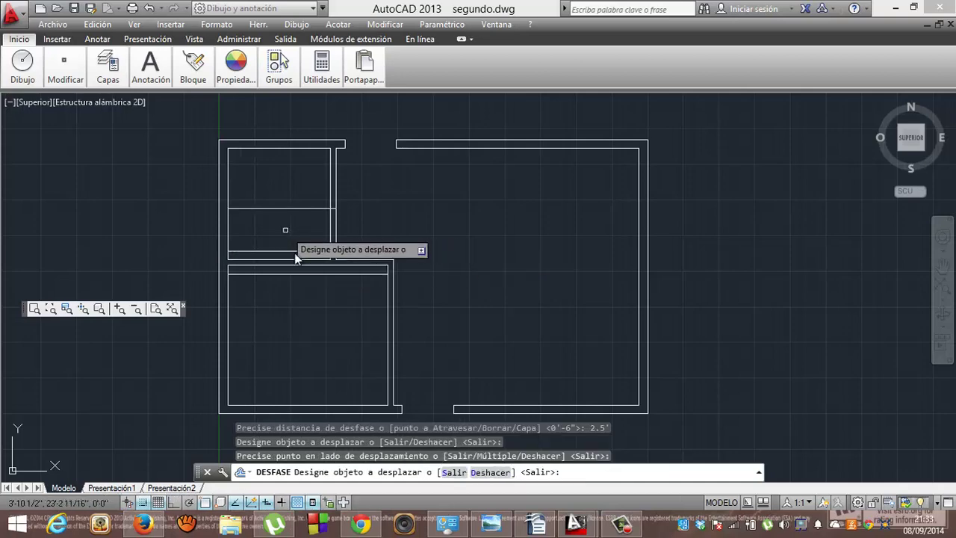
{"action": "left_click", "coordinate": [346, 274]}
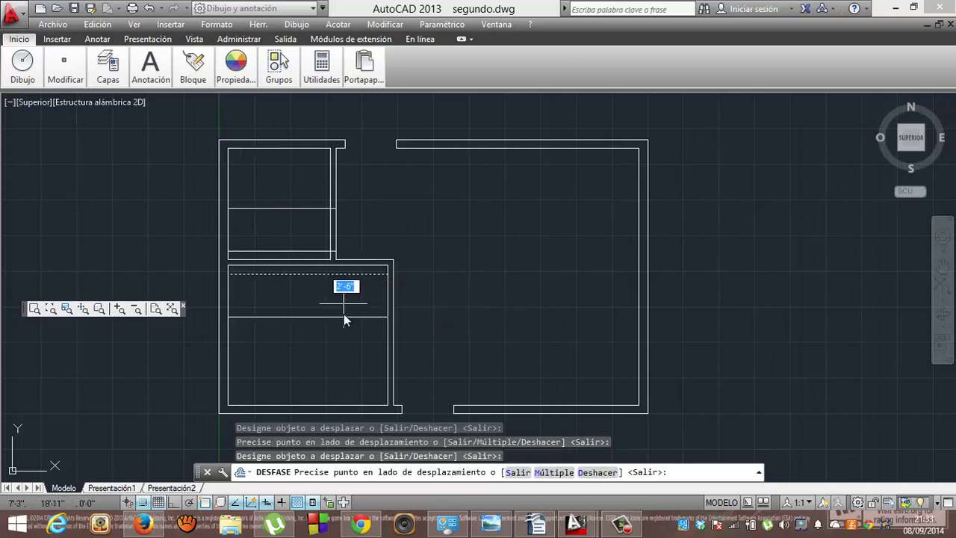
{"action": "left_click", "coordinate": [344, 314]}
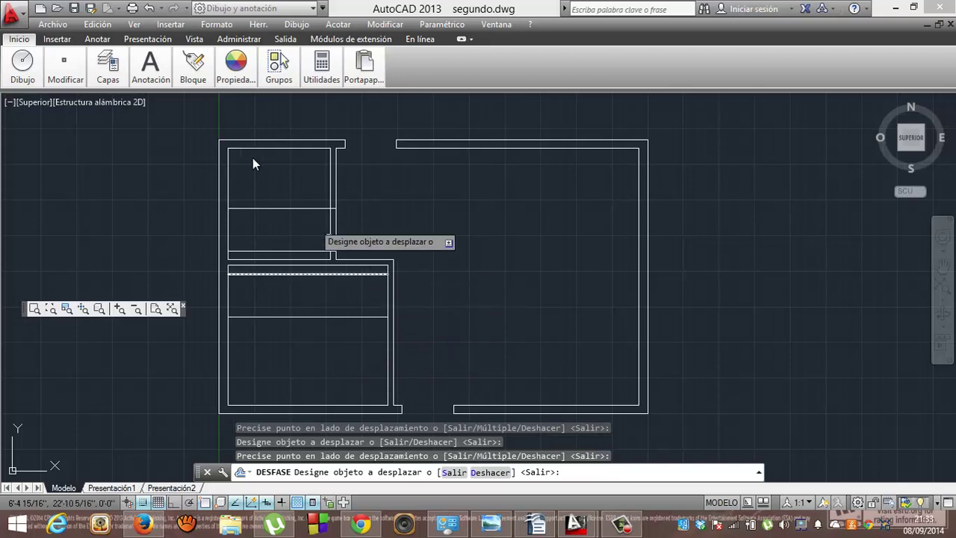
{"action": "mouse_move", "coordinate": [65, 67]}
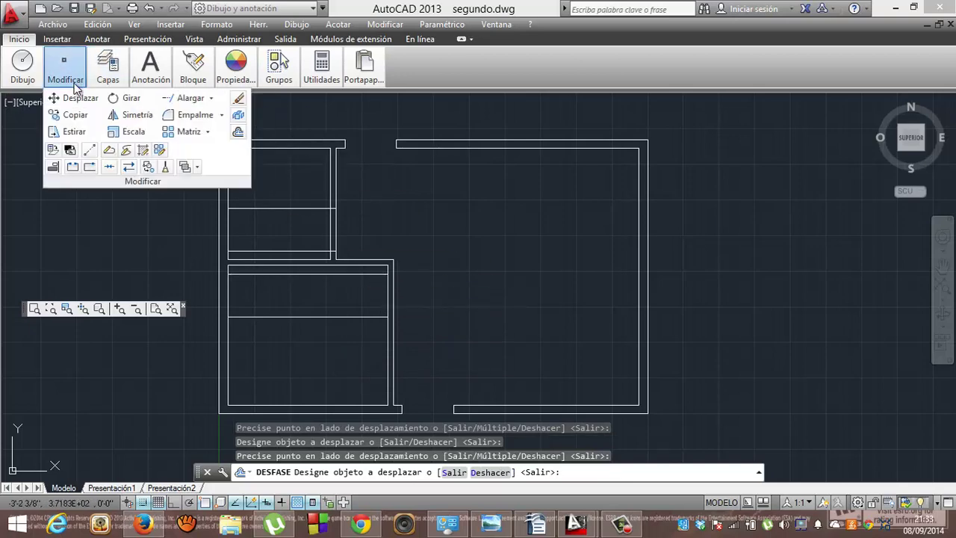
Extend the lower-left room's inner horizontal line right to the vertical wall line.
{"action": "left_click", "coordinate": [186, 98]}
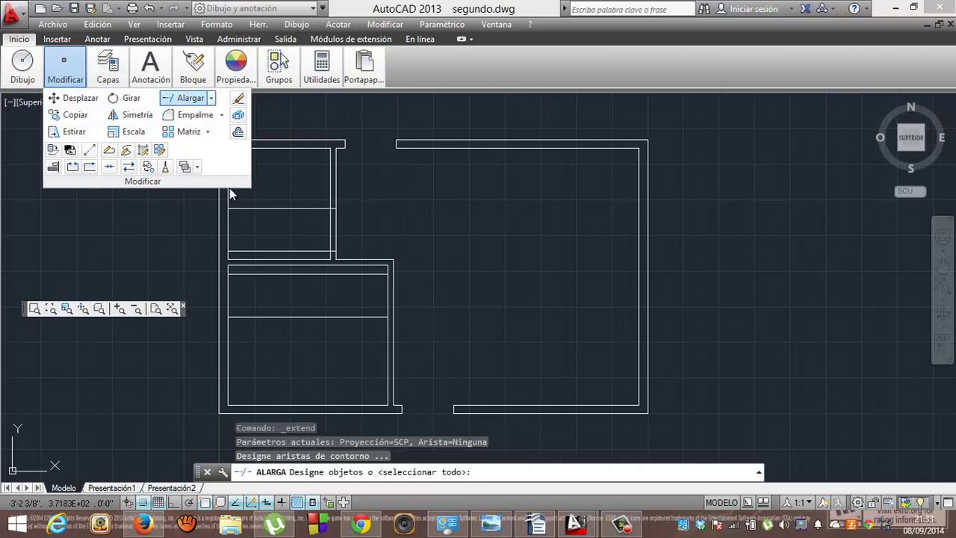
{"action": "left_click", "coordinate": [392, 277]}
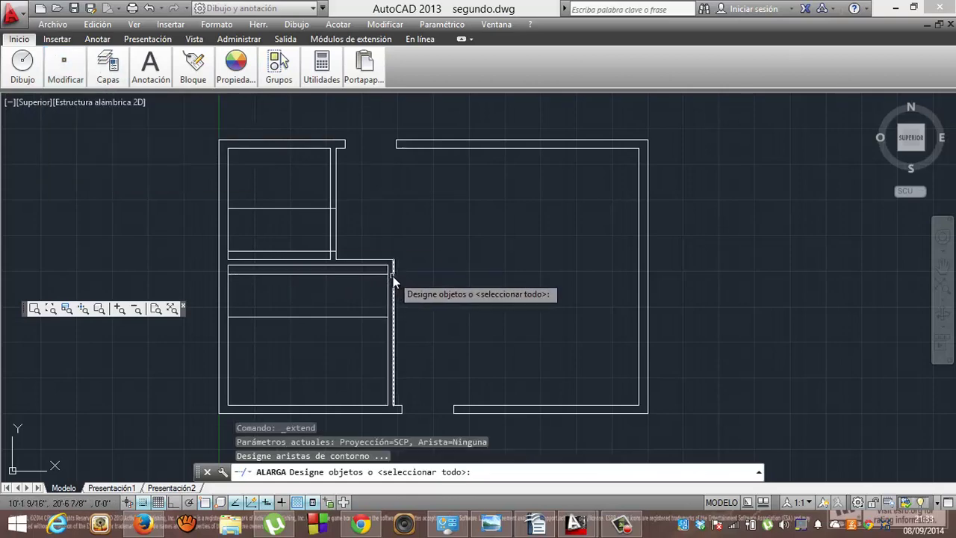
{"action": "key", "text": "Return"}
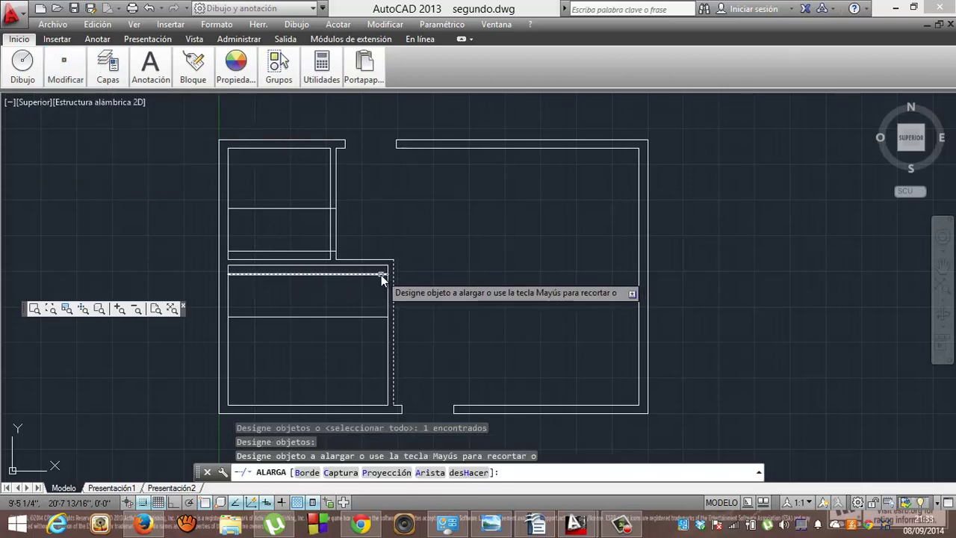
{"action": "left_click", "coordinate": [369, 317]}
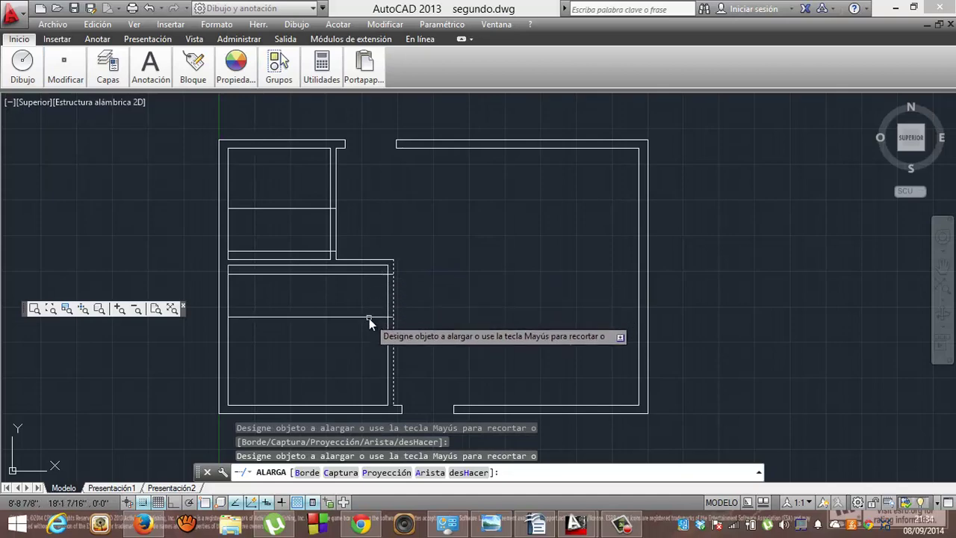
{"action": "key", "text": "Return"}
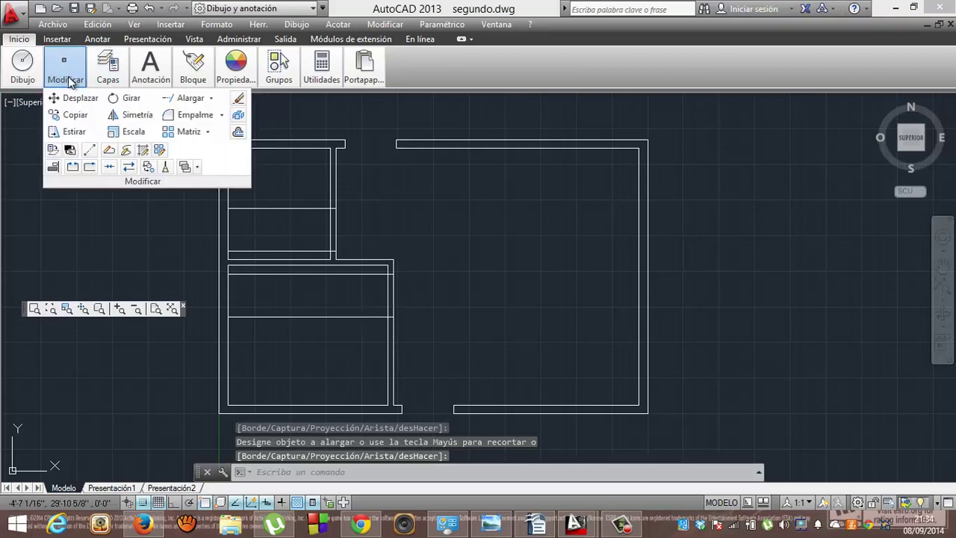
{"action": "mouse_move", "coordinate": [65, 68]}
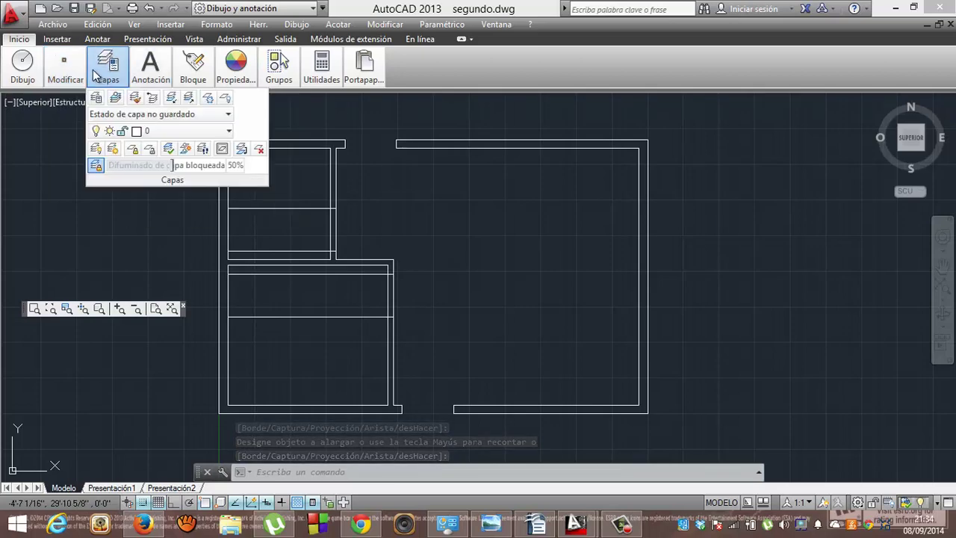
{"action": "mouse_move", "coordinate": [189, 98]}
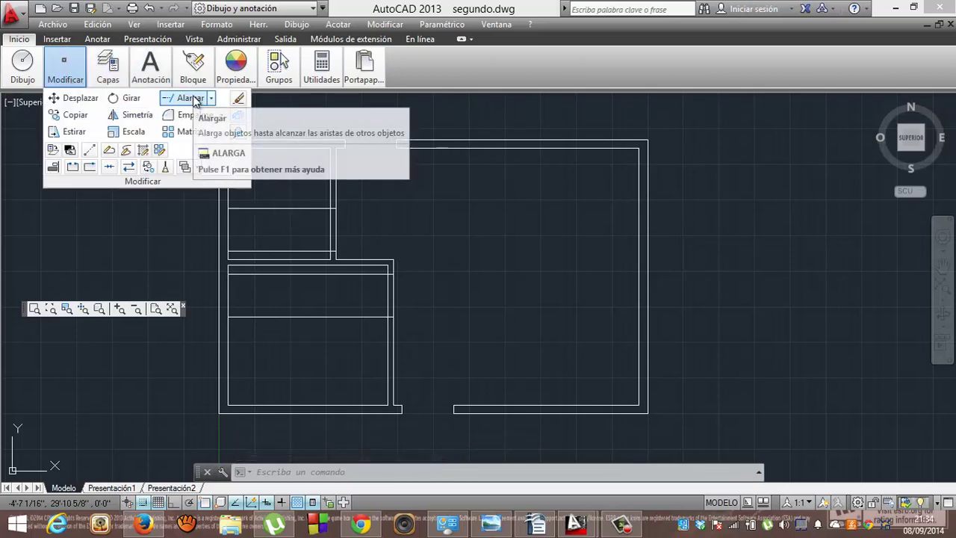
Trim a doorway through the upper-left room's right wall between the two helper lines, removing the helper line.
{"action": "left_click", "coordinate": [212, 98]}
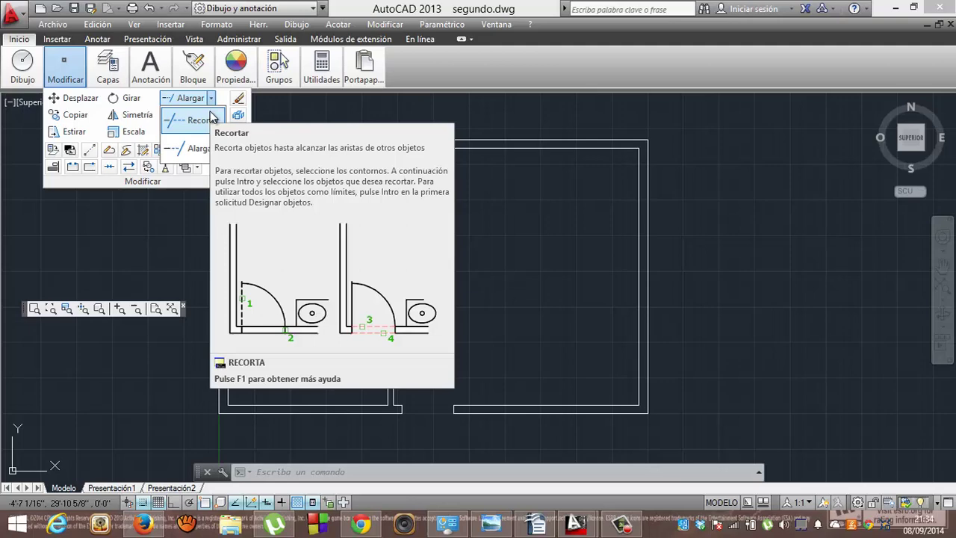
{"action": "left_click", "coordinate": [212, 118]}
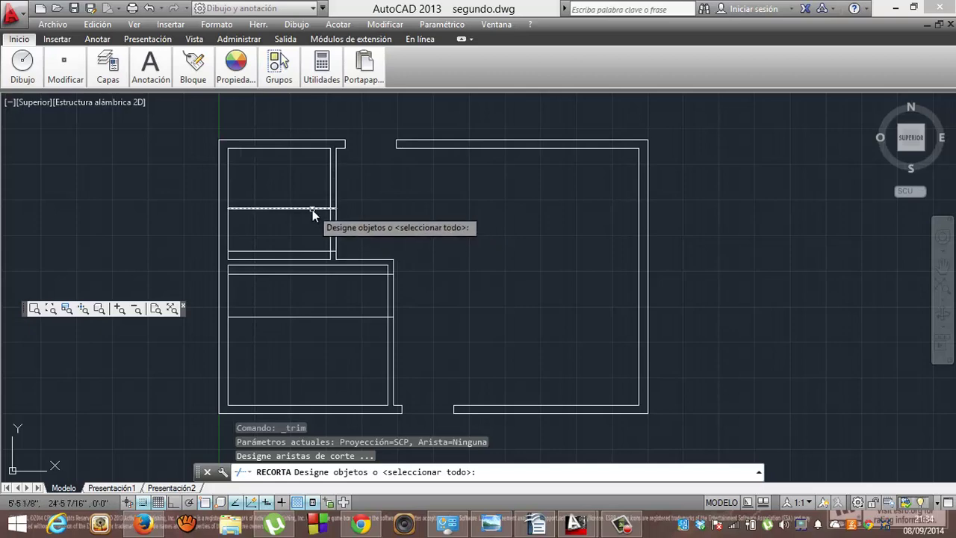
{"action": "left_click", "coordinate": [313, 209]}
{"action": "left_click", "coordinate": [309, 251]}
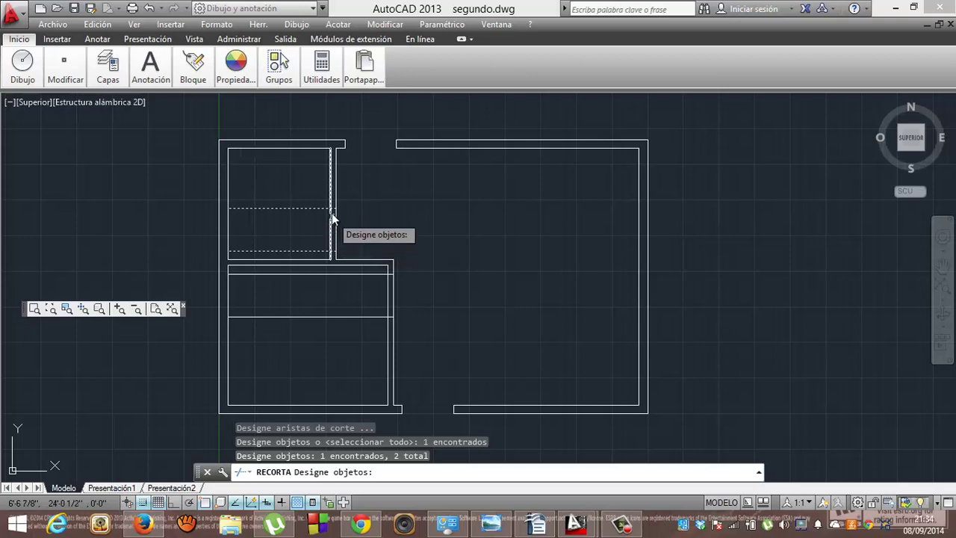
{"action": "left_click", "coordinate": [330, 220]}
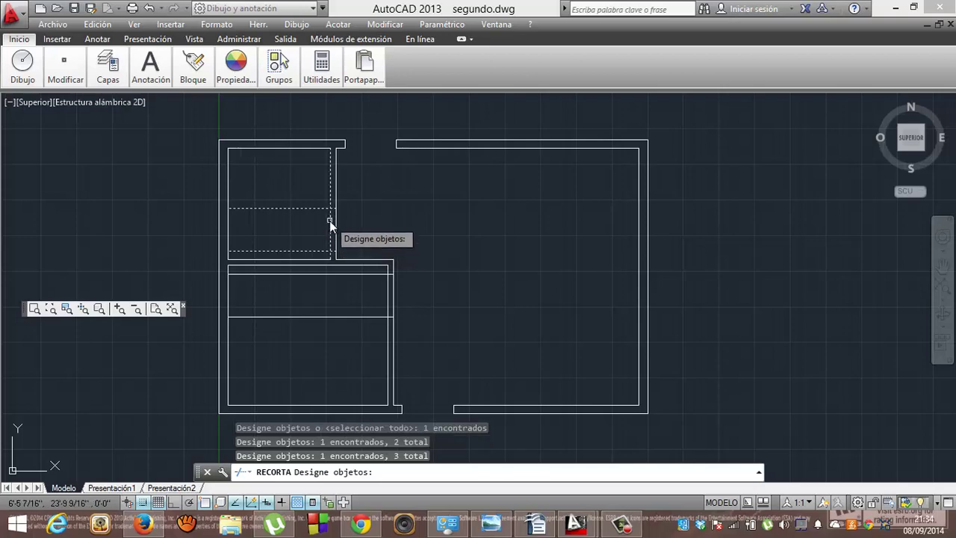
{"action": "key", "text": "Return"}
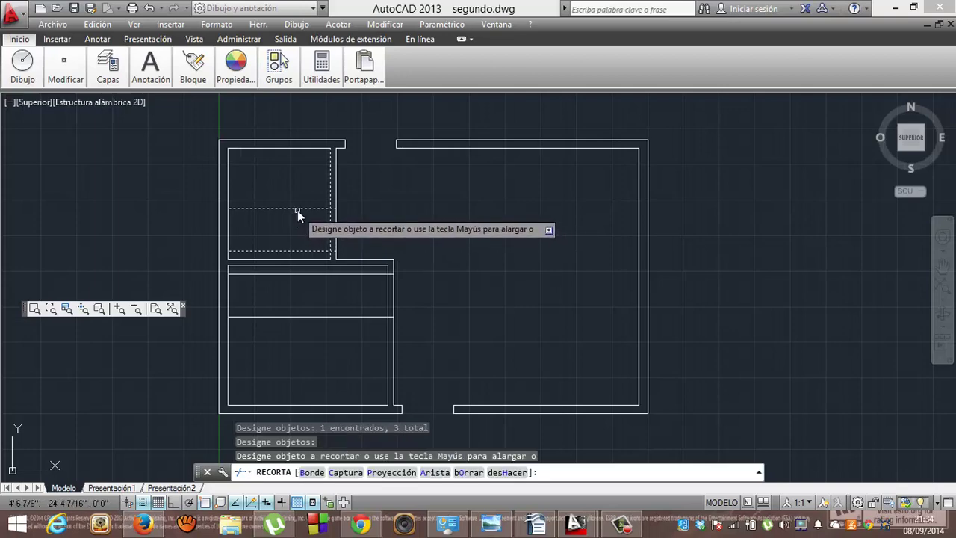
{"action": "left_click", "coordinate": [297, 210]}
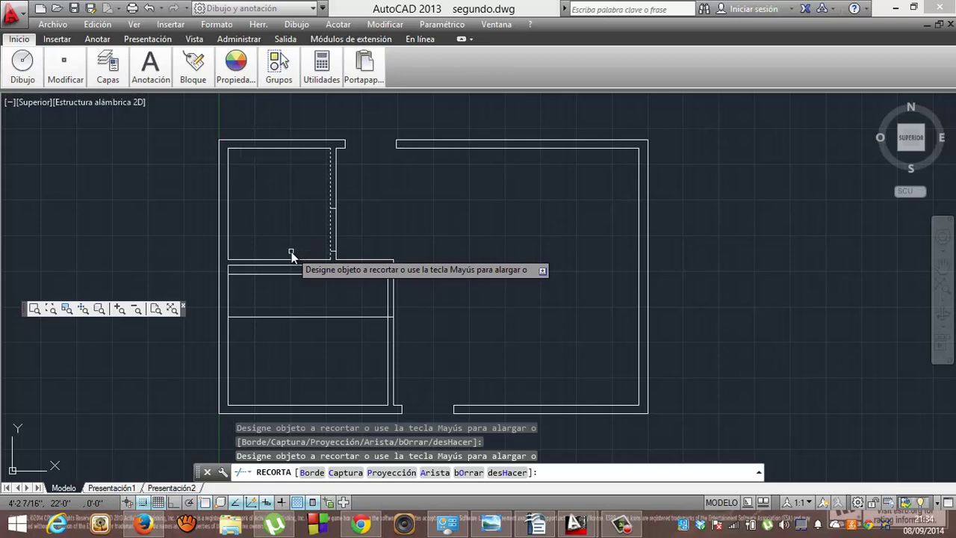
{"action": "left_click", "coordinate": [336, 233]}
{"action": "left_click", "coordinate": [337, 234]}
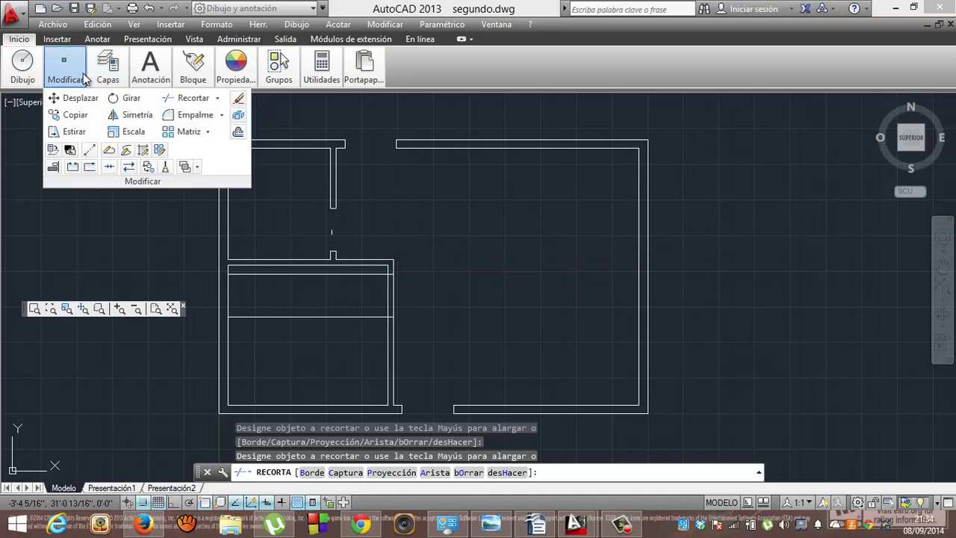
Trim a doorway through the lower-left room's right wall, clear both helper lines, then minimize AutoCAD.
{"action": "mouse_move", "coordinate": [65, 68]}
{"action": "left_click", "coordinate": [193, 103]}
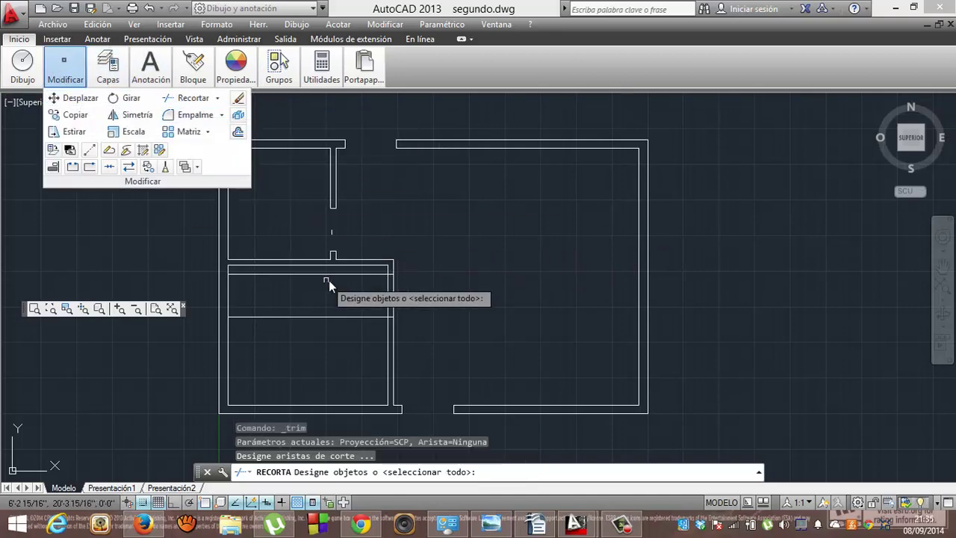
{"action": "left_click", "coordinate": [361, 275]}
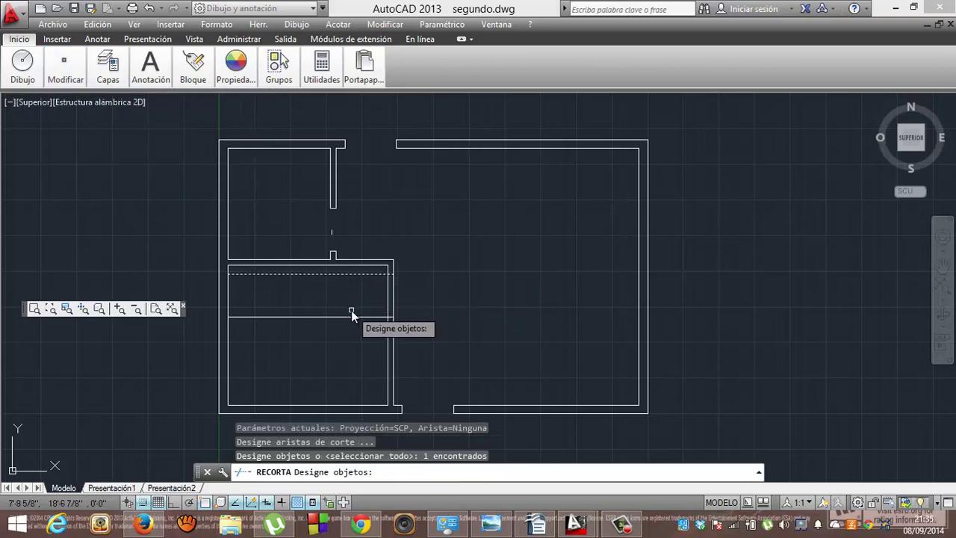
{"action": "left_click", "coordinate": [351, 317]}
{"action": "left_click", "coordinate": [388, 297]}
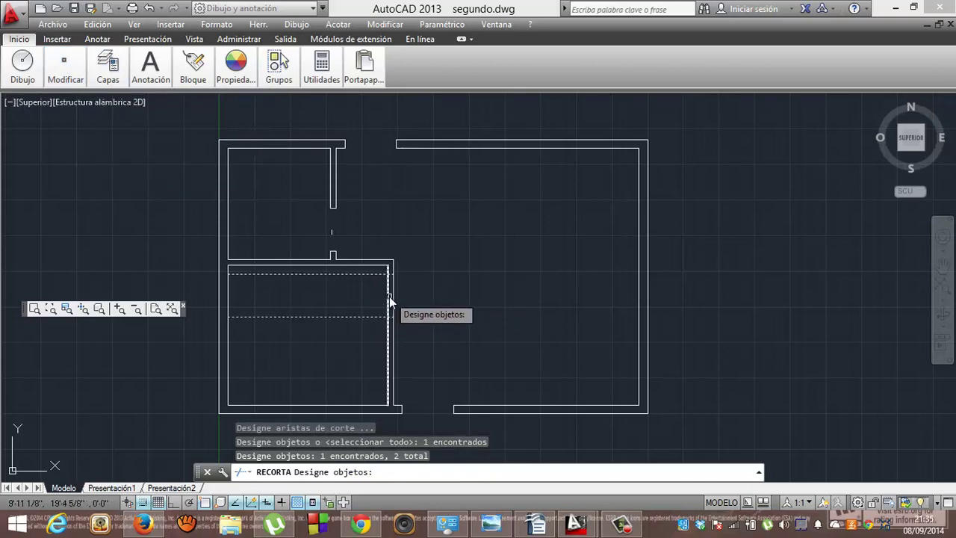
{"action": "key", "text": "Return"}
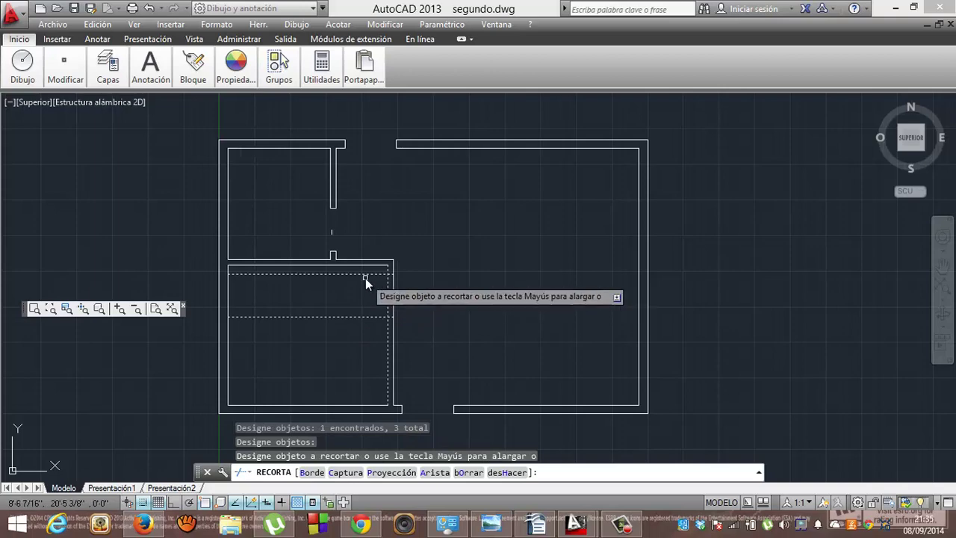
{"action": "left_click", "coordinate": [366, 275]}
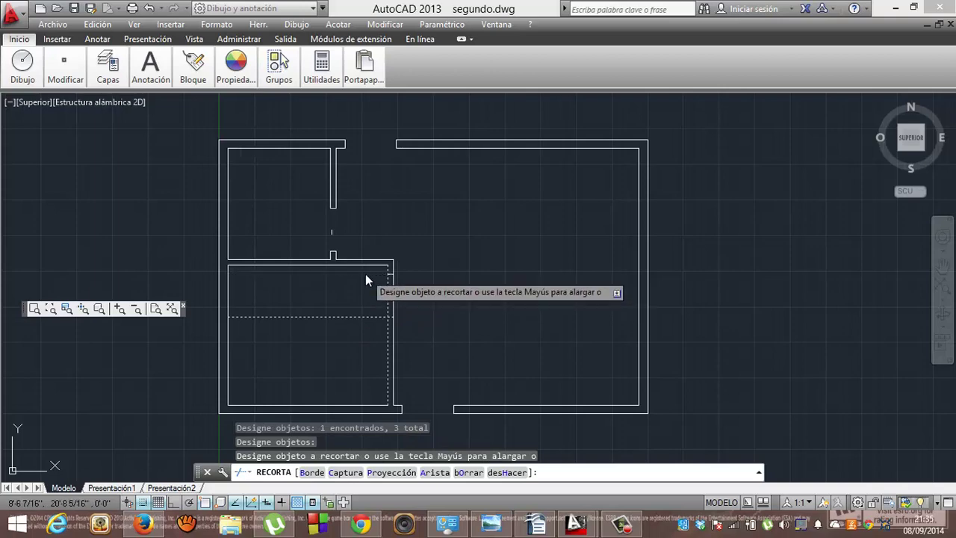
{"action": "left_click", "coordinate": [356, 317]}
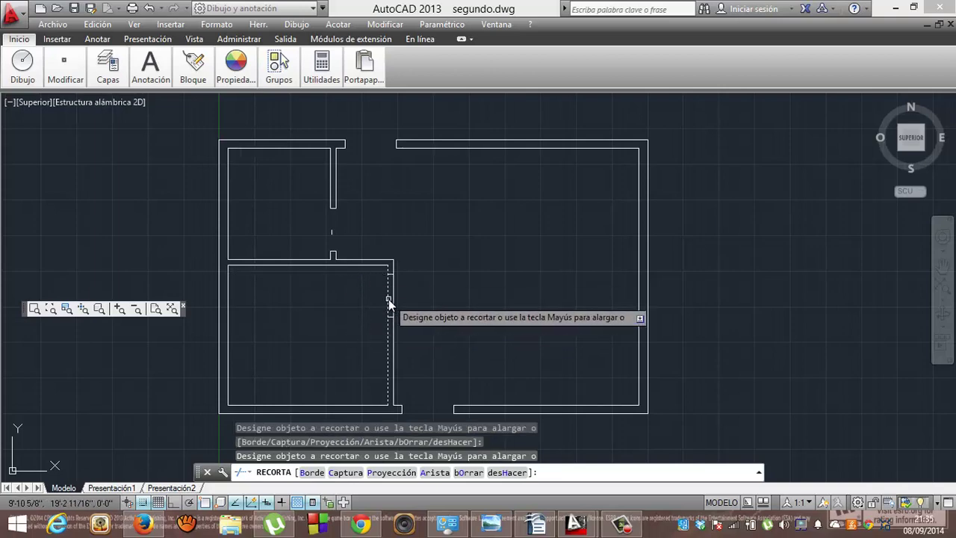
{"action": "left_click", "coordinate": [392, 299]}
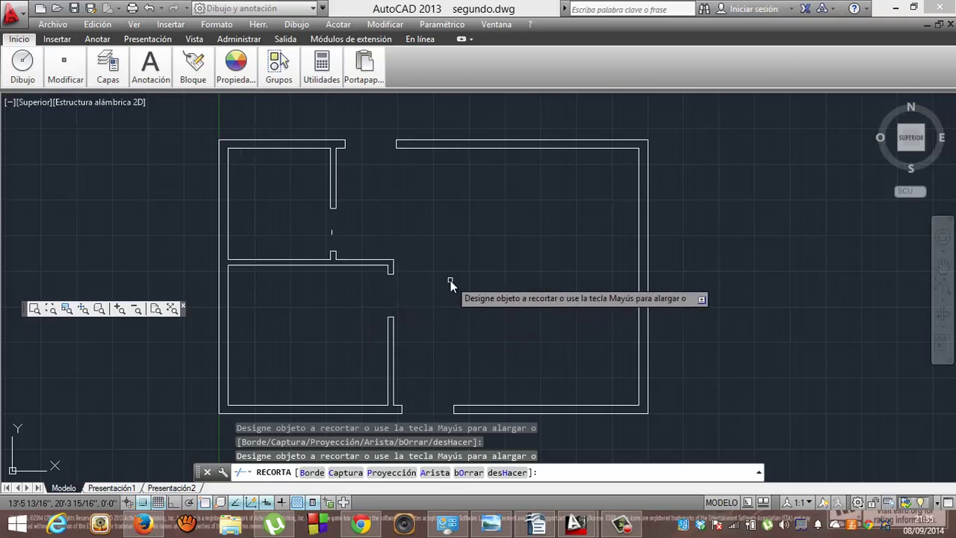
{"action": "left_click", "coordinate": [334, 233]}
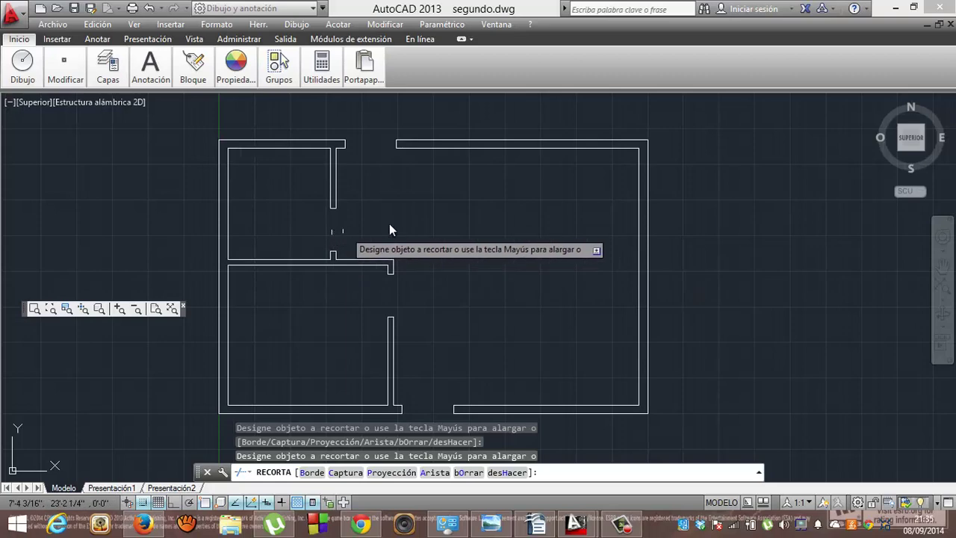
{"action": "left_click", "coordinate": [896, 8]}
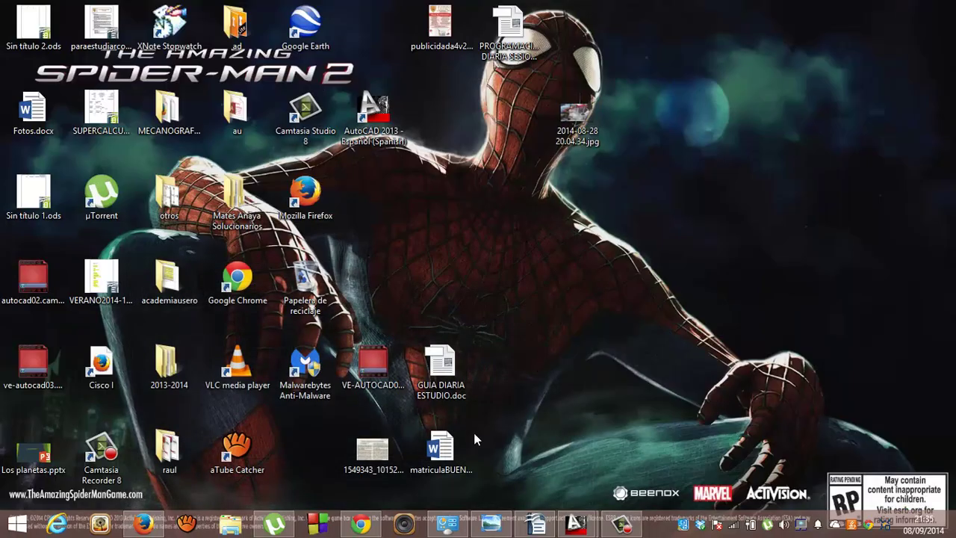
{"action": "mouse_move", "coordinate": [576, 523]}
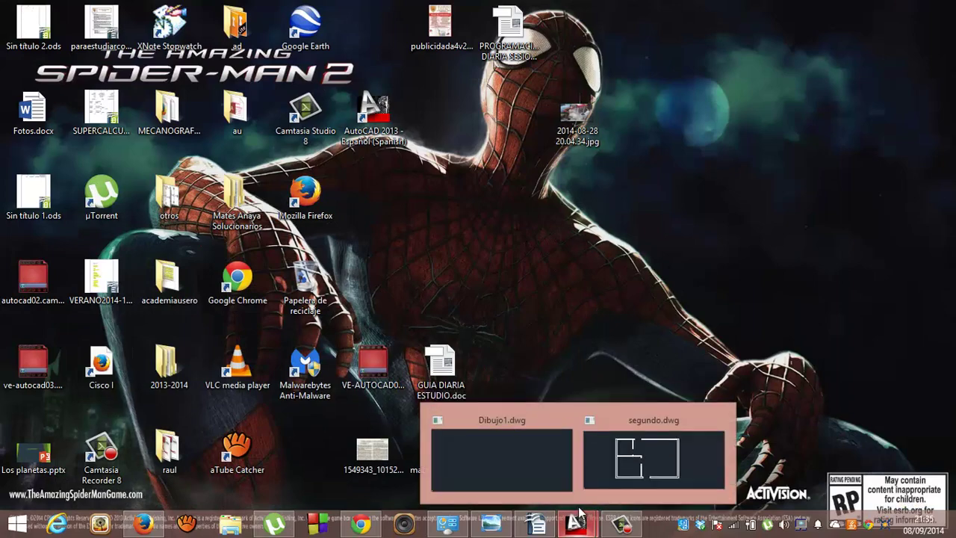
Restore the segundo.dwg drawing window from its taskbar thumbnail.
{"action": "left_click", "coordinate": [617, 453]}
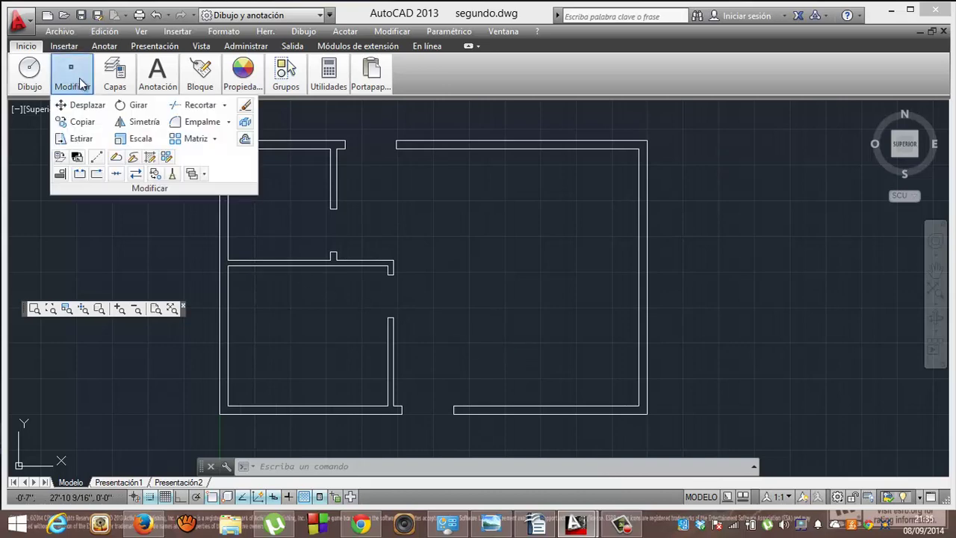
{"action": "mouse_move", "coordinate": [72, 73]}
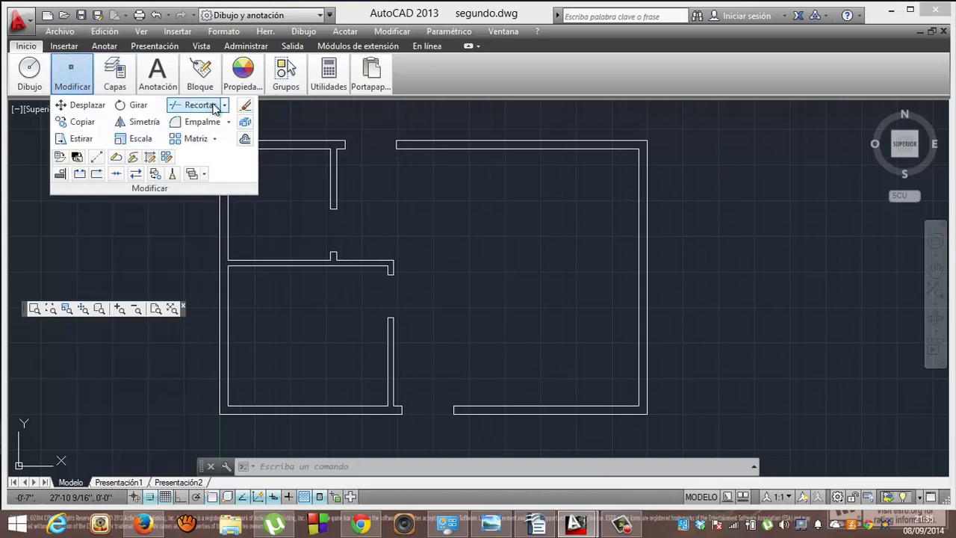
Offset the bottom-right exterior wall line 1' upward into the lower-right room.
{"action": "left_click", "coordinate": [245, 139]}
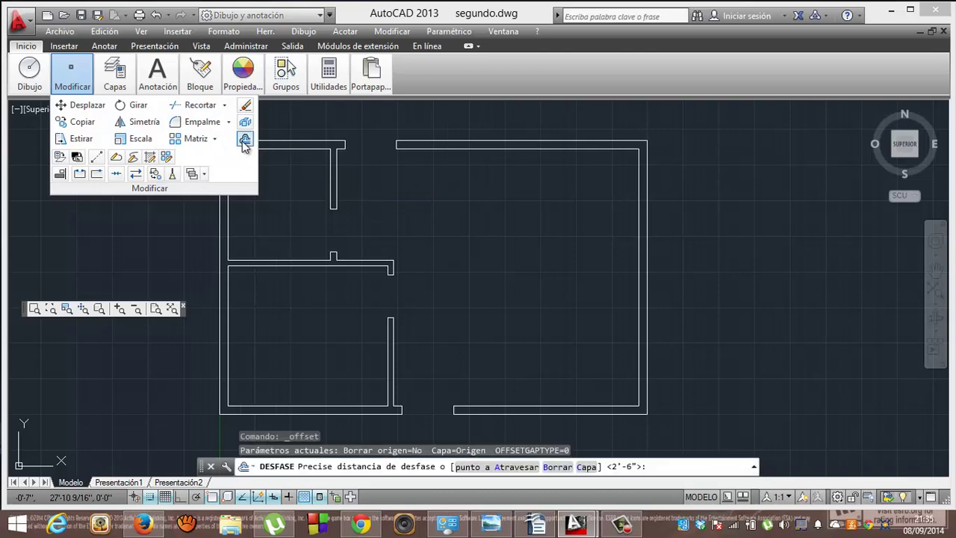
{"action": "type", "text": "12"}
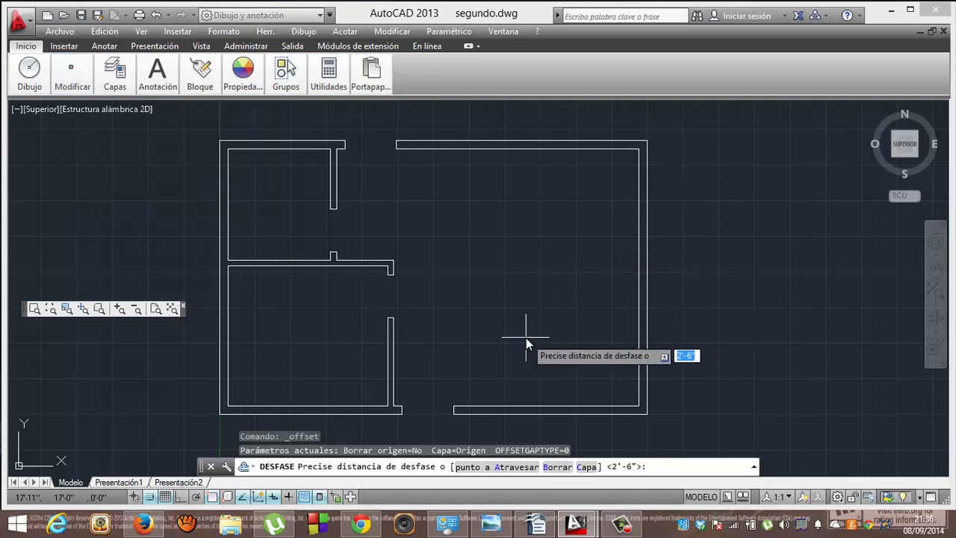
{"action": "type", "text": "12"}
{"action": "key", "text": "Return"}
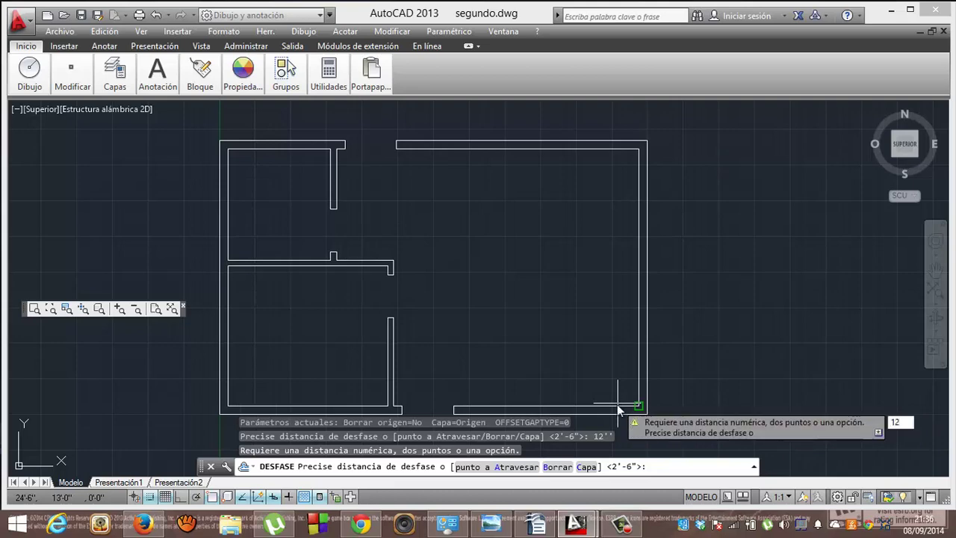
{"action": "type", "text": "''"}
{"action": "key", "text": "Return"}
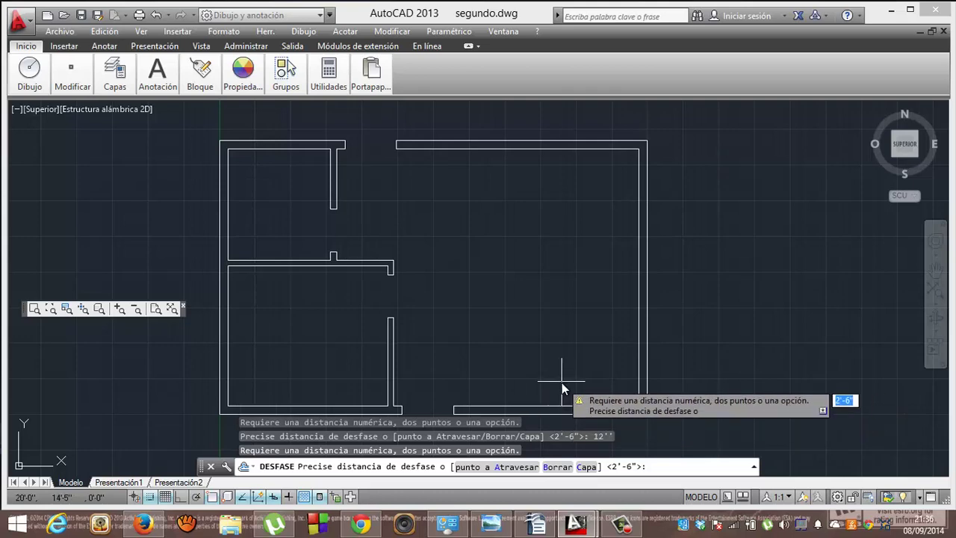
{"action": "type", "text": "12"}
{"action": "key", "text": "Return"}
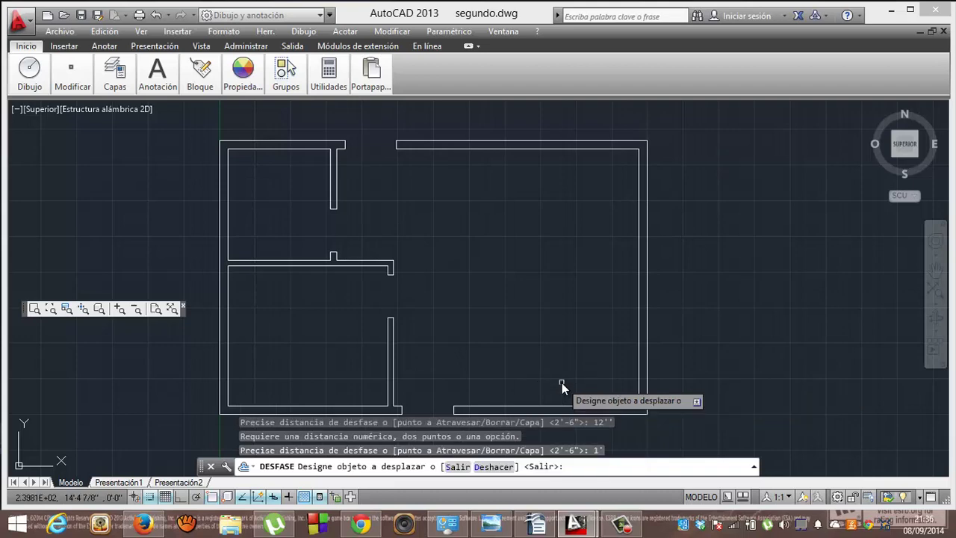
{"action": "left_click", "coordinate": [555, 408]}
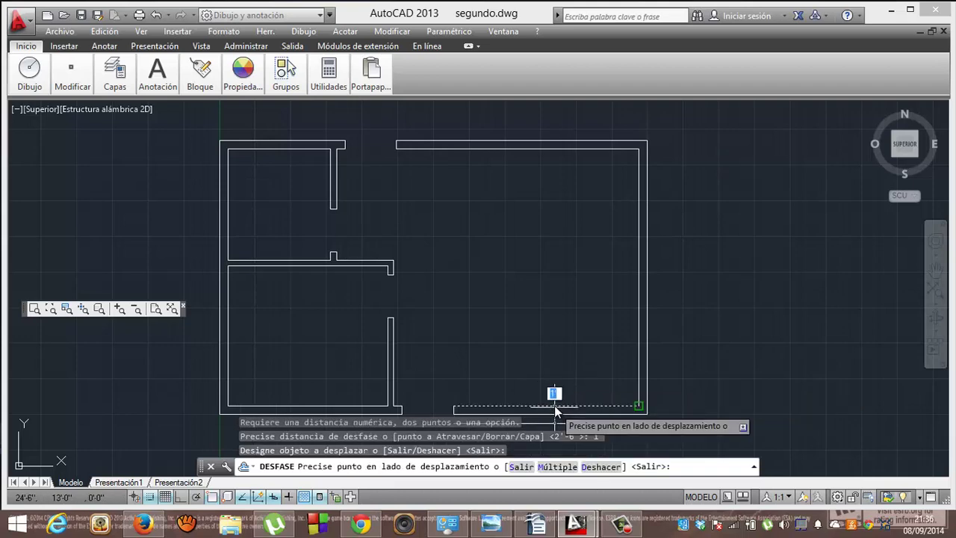
{"action": "left_click", "coordinate": [554, 389]}
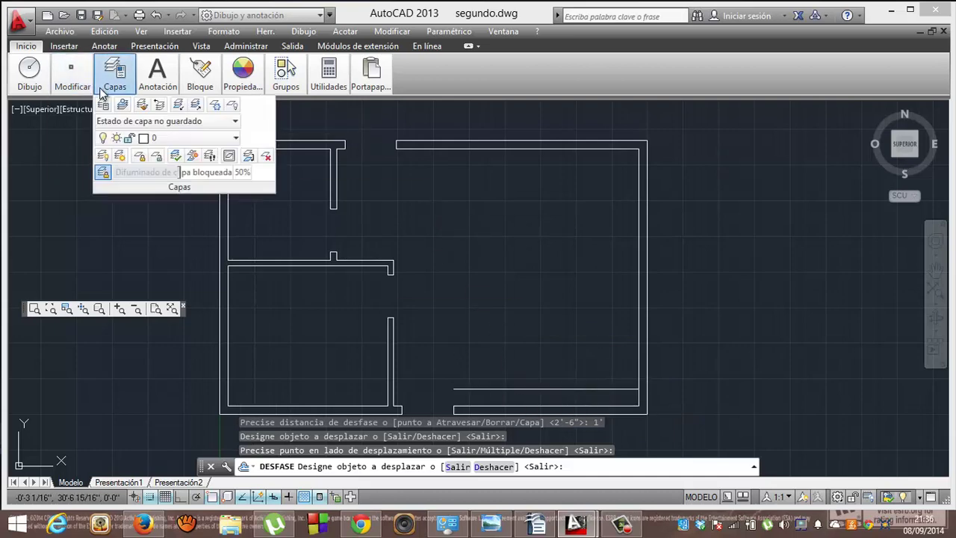
{"action": "mouse_move", "coordinate": [71, 75]}
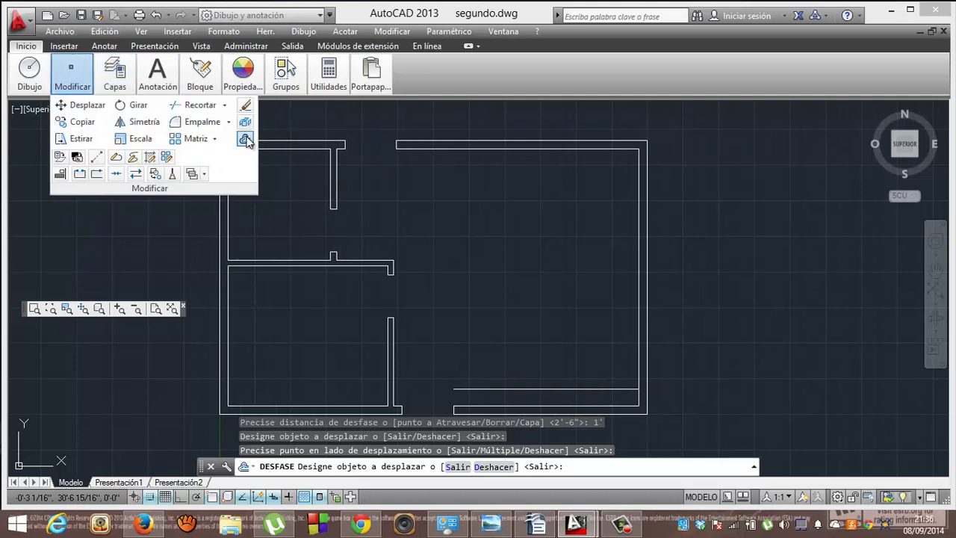
Offset the lower inner wall line 7' upward, retrying after a cancelled first attempt.
{"action": "left_click", "coordinate": [246, 139]}
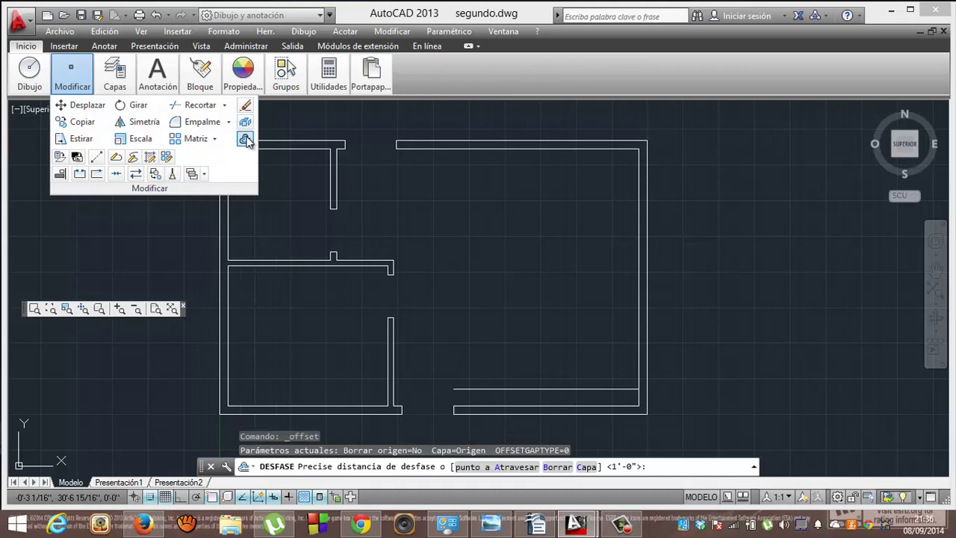
{"action": "type", "text": "7"}
{"action": "key", "text": "Return"}
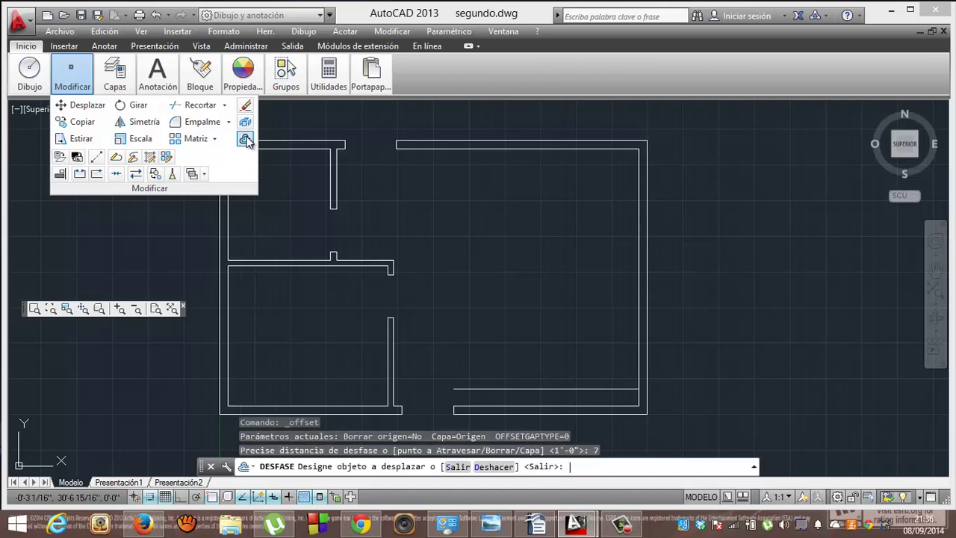
{"action": "left_click", "coordinate": [550, 389]}
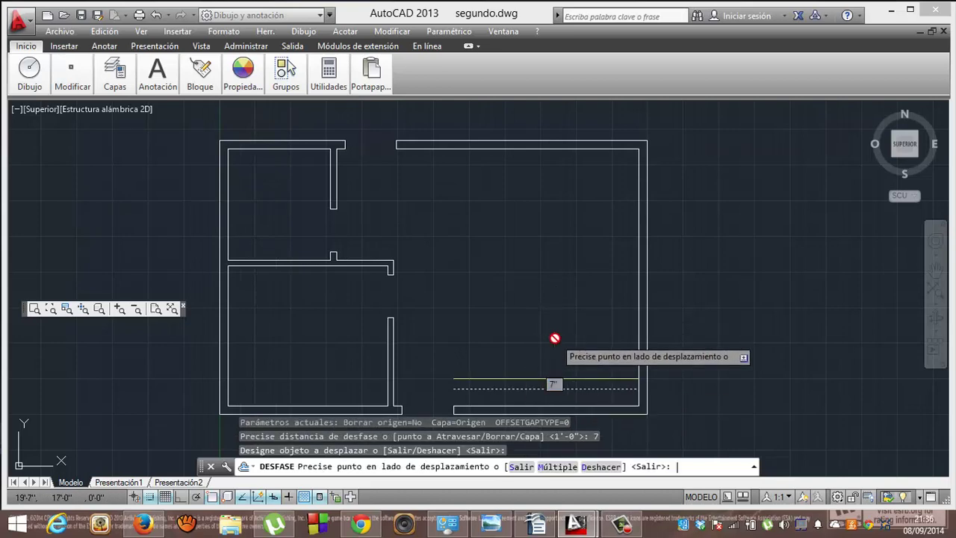
{"action": "key", "text": "Escape"}
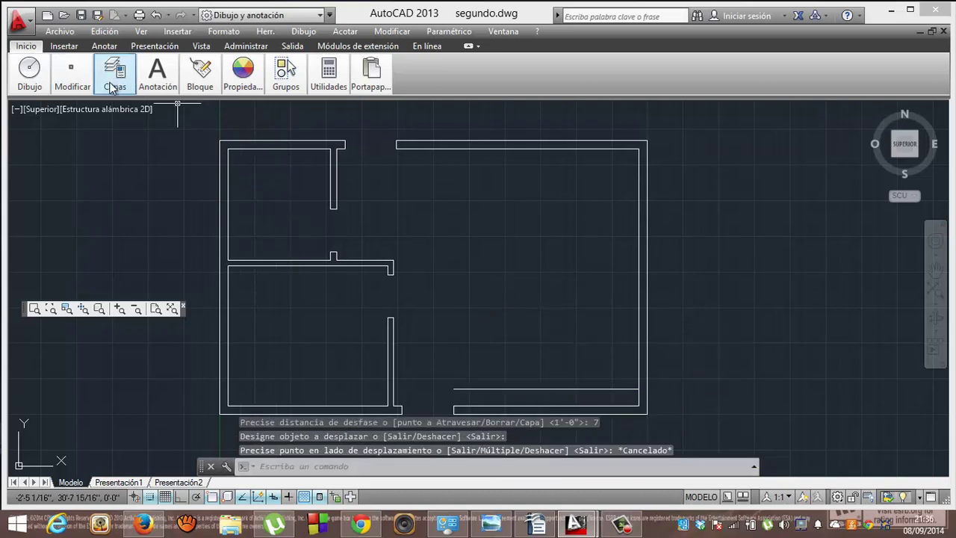
{"action": "mouse_move", "coordinate": [72, 75]}
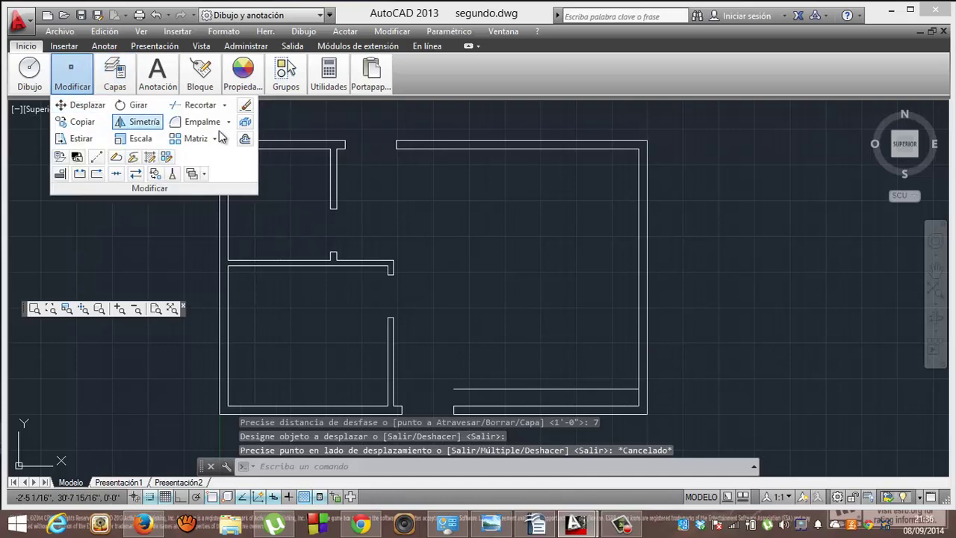
{"action": "left_click", "coordinate": [245, 139]}
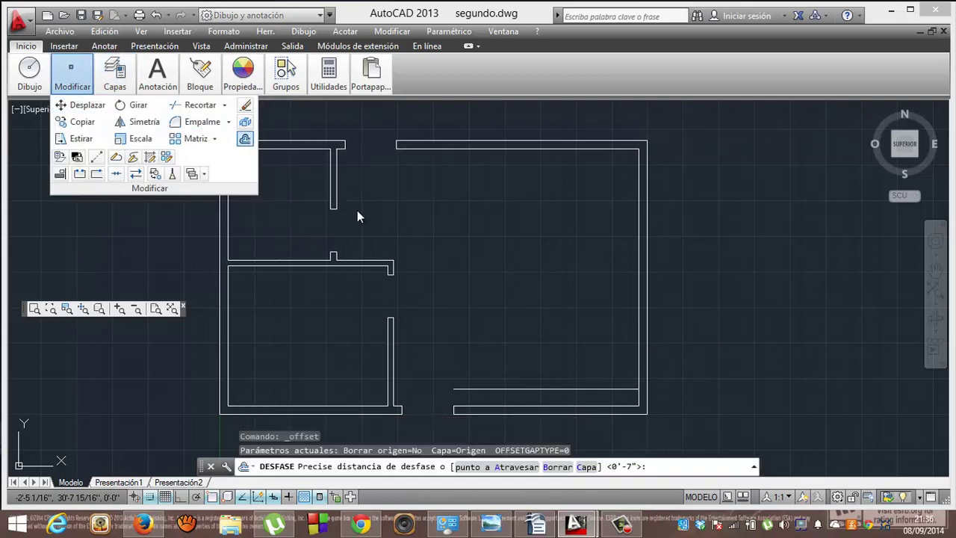
{"action": "type", "text": "7"}
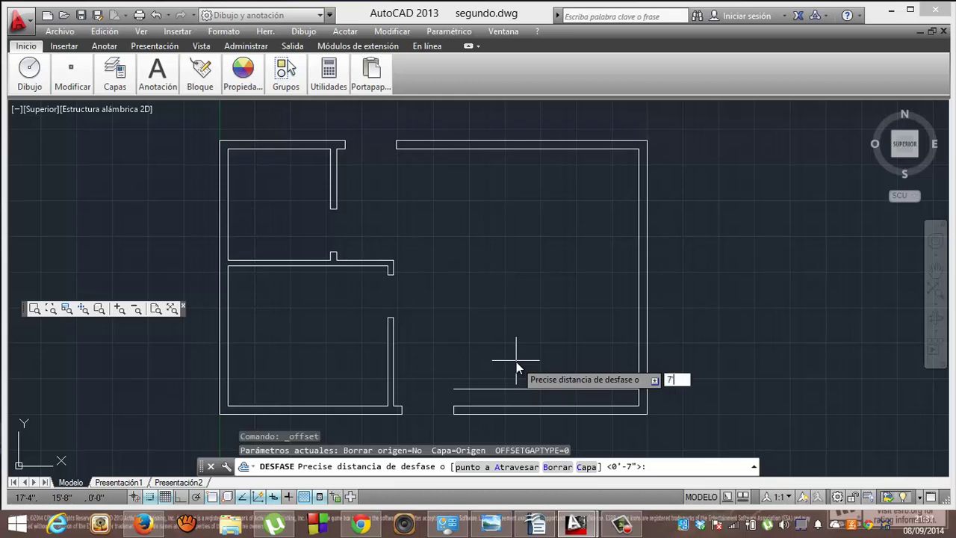
{"action": "key", "text": "Return"}
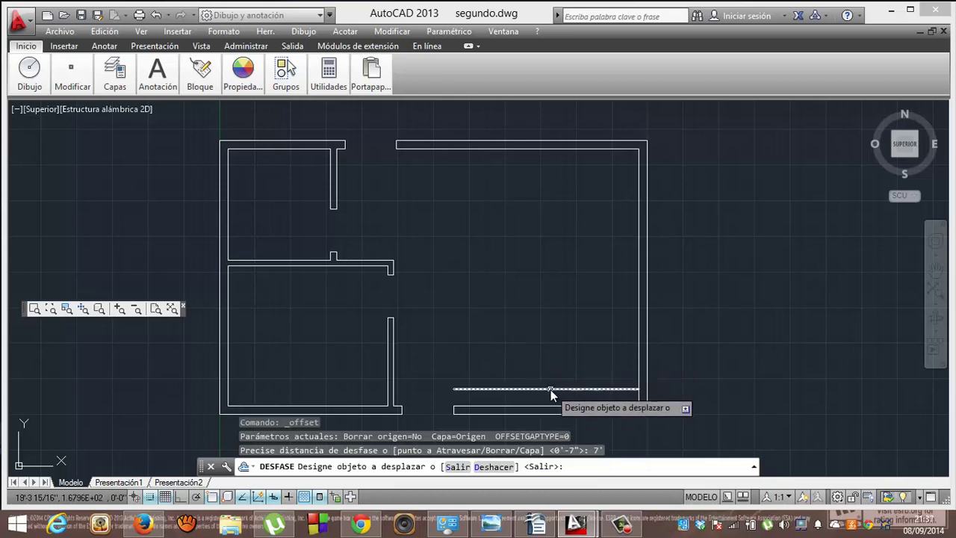
{"action": "left_click", "coordinate": [551, 389]}
{"action": "left_click", "coordinate": [548, 336]}
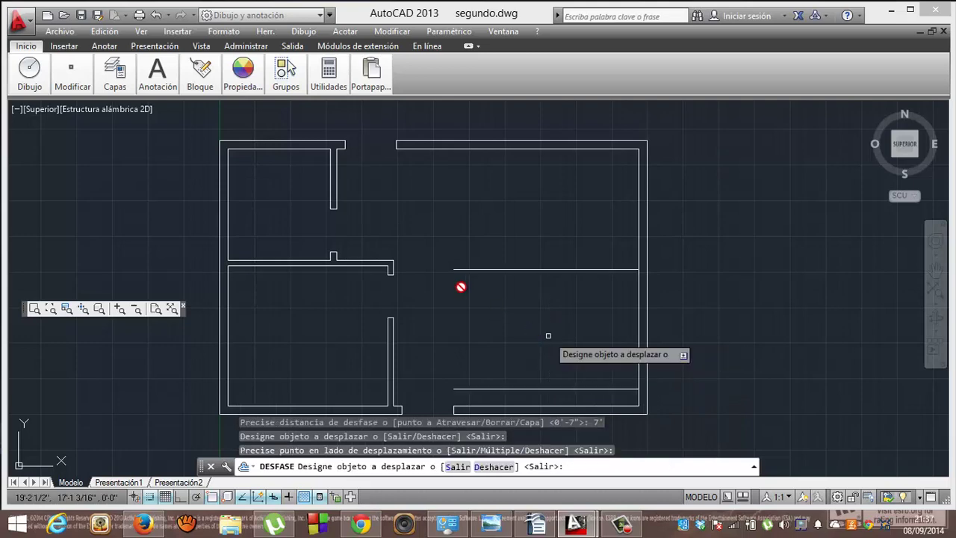
{"action": "mouse_move", "coordinate": [73, 74]}
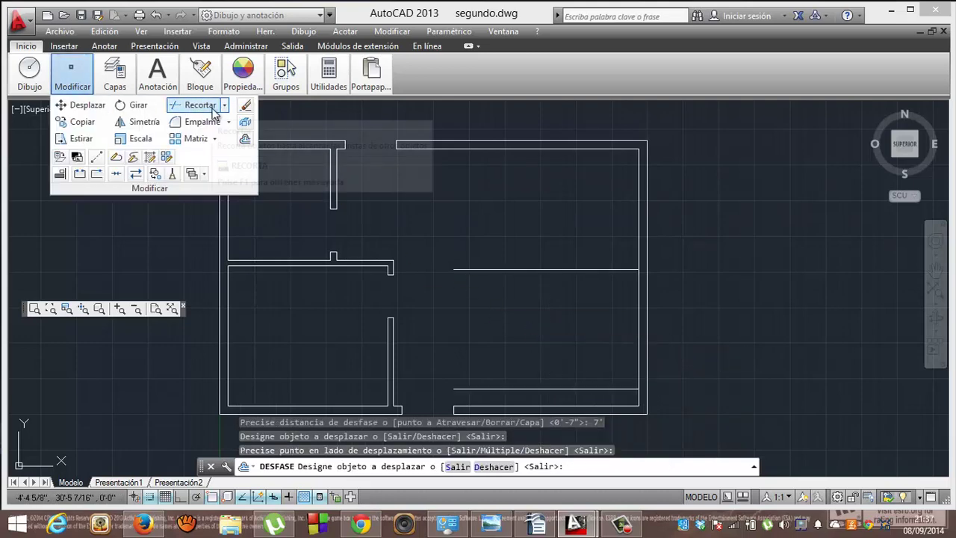
Extend the new 7' line and the lower inner wall line to the outer right wall.
{"action": "left_click", "coordinate": [224, 105]}
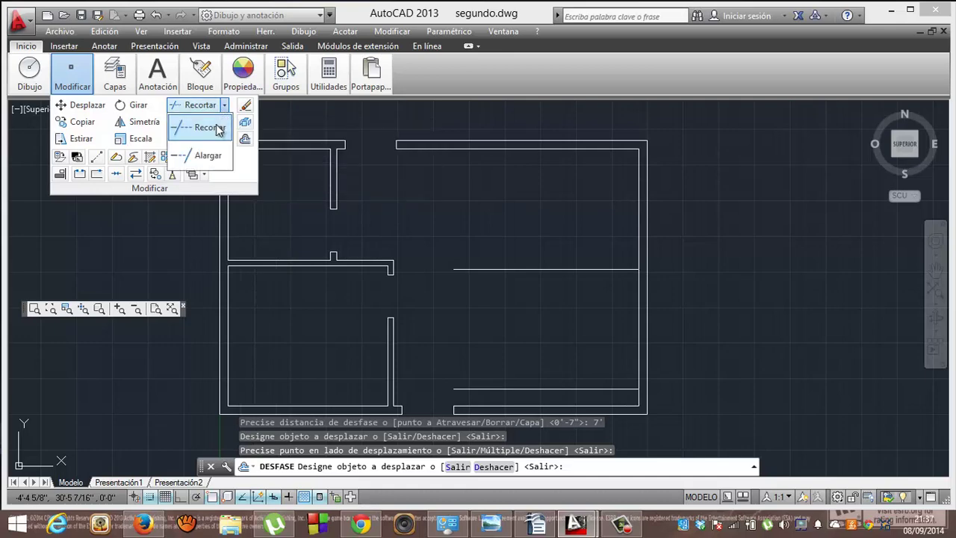
{"action": "left_click", "coordinate": [207, 144]}
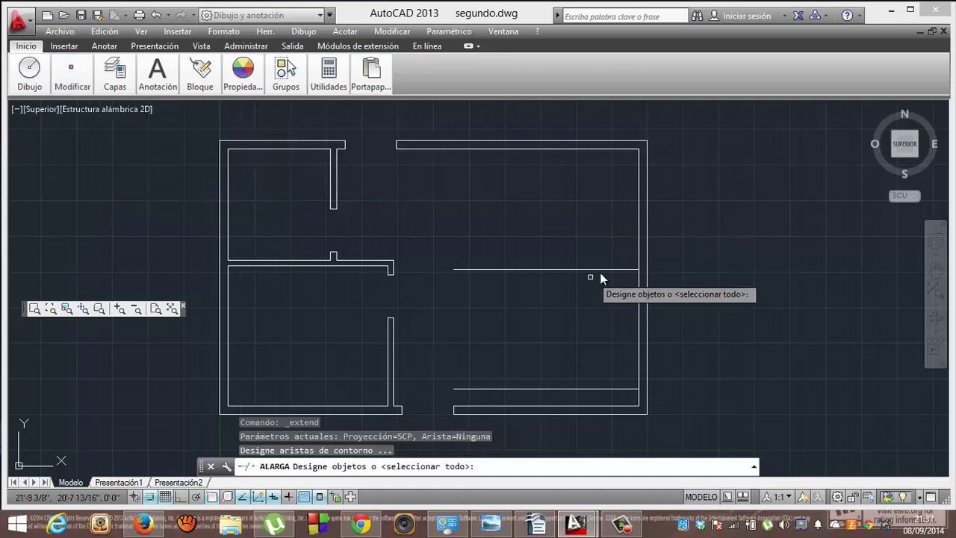
{"action": "left_click", "coordinate": [647, 278]}
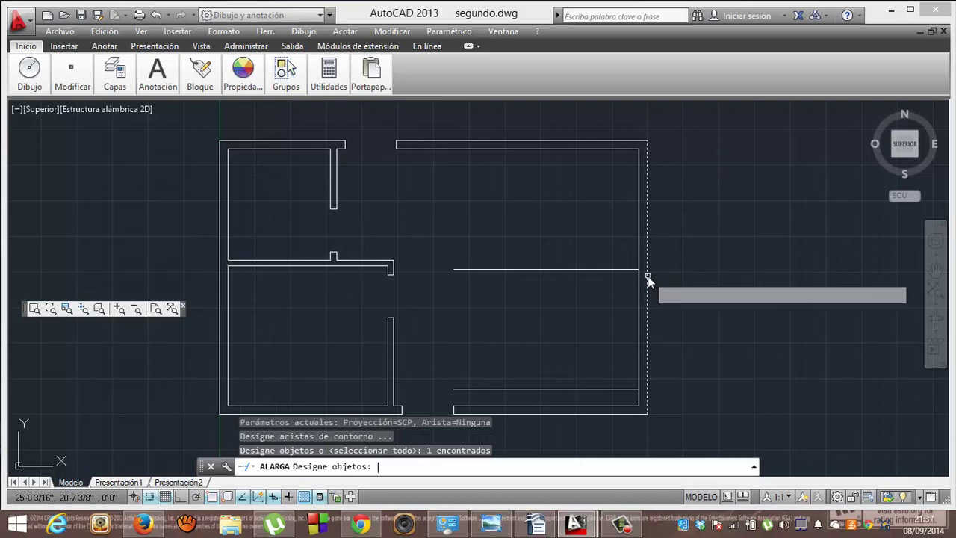
{"action": "key", "text": "Return"}
{"action": "left_click", "coordinate": [621, 269]}
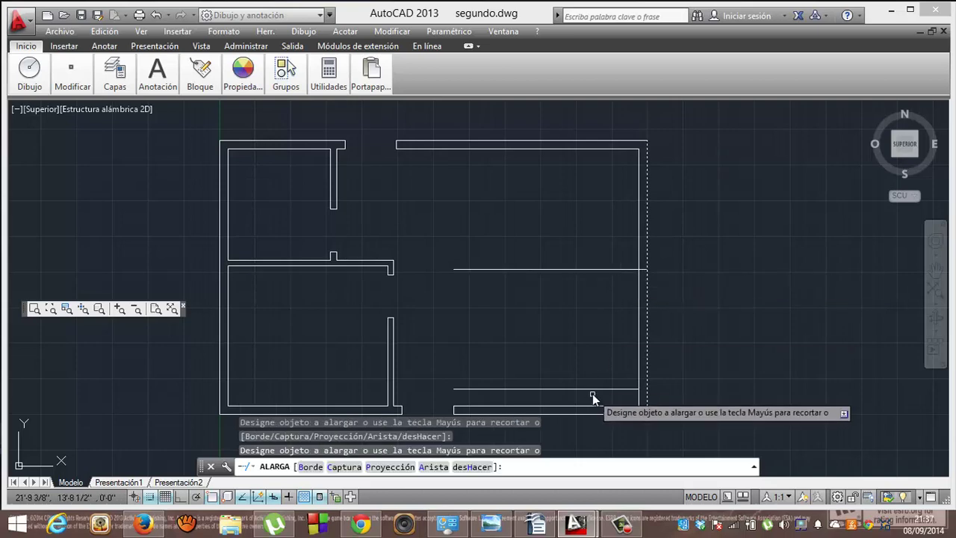
{"action": "left_click", "coordinate": [594, 388]}
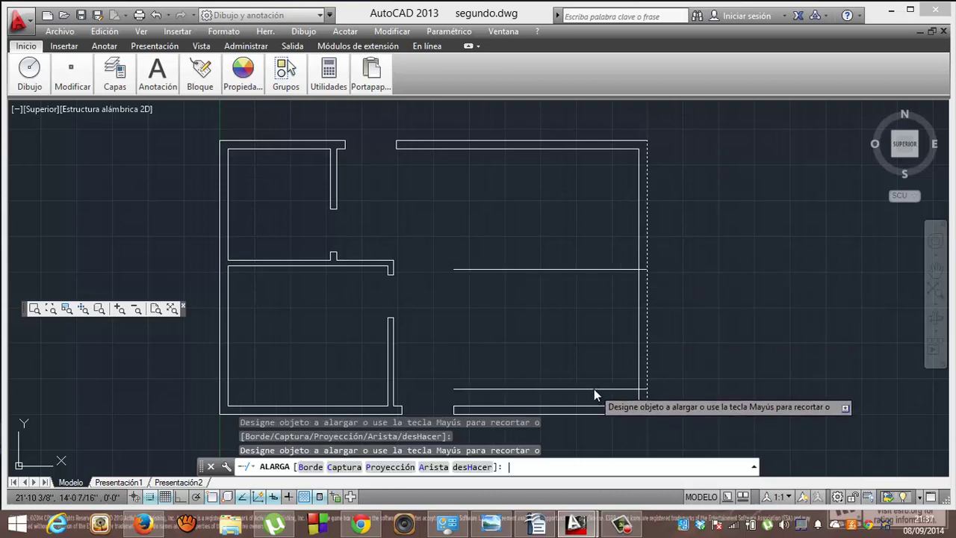
{"action": "key", "text": "Return"}
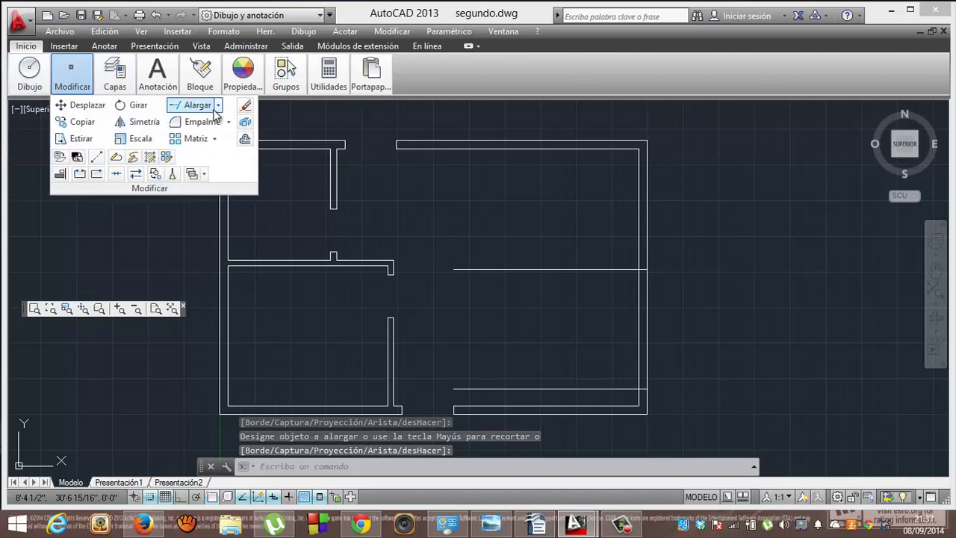
{"action": "left_click", "coordinate": [219, 107]}
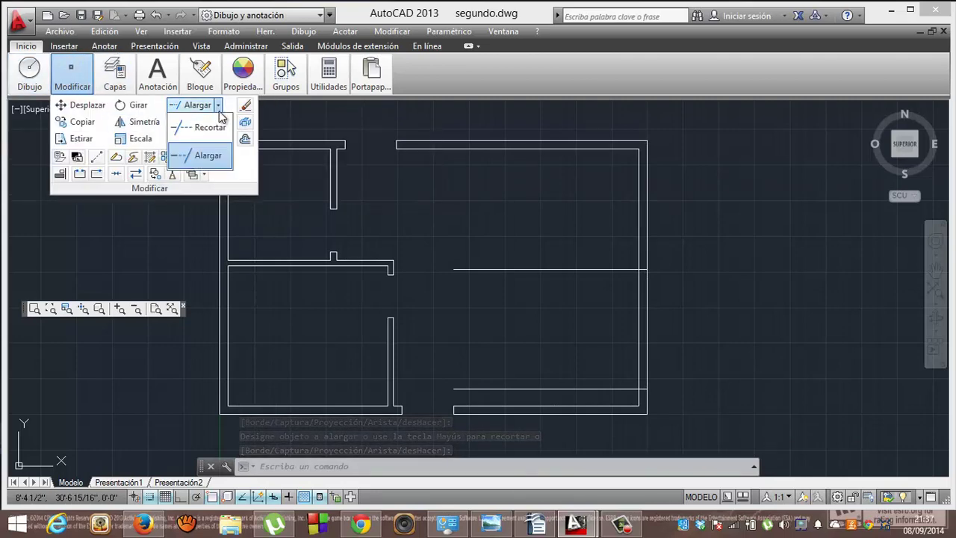
{"action": "left_click", "coordinate": [218, 128]}
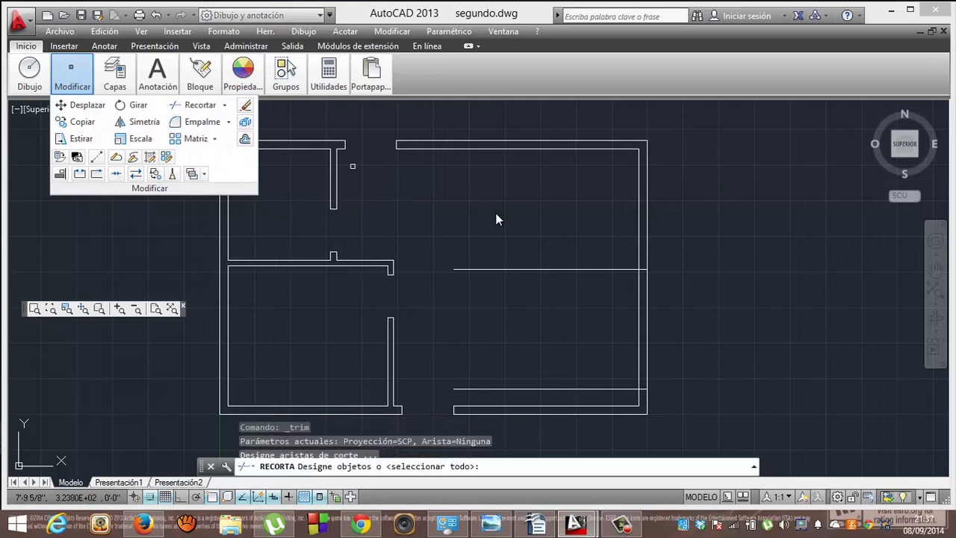
Attempt to trim the lower wall line using only the upper horizontal line as edge.
{"action": "left_click", "coordinate": [541, 269]}
{"action": "key", "text": "Return"}
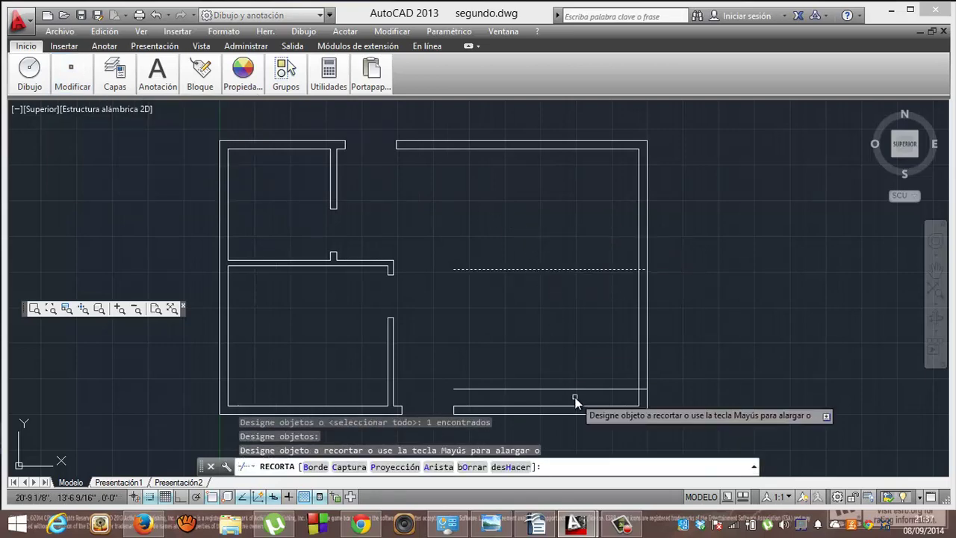
{"action": "left_click", "coordinate": [577, 389]}
{"action": "key", "text": "Return"}
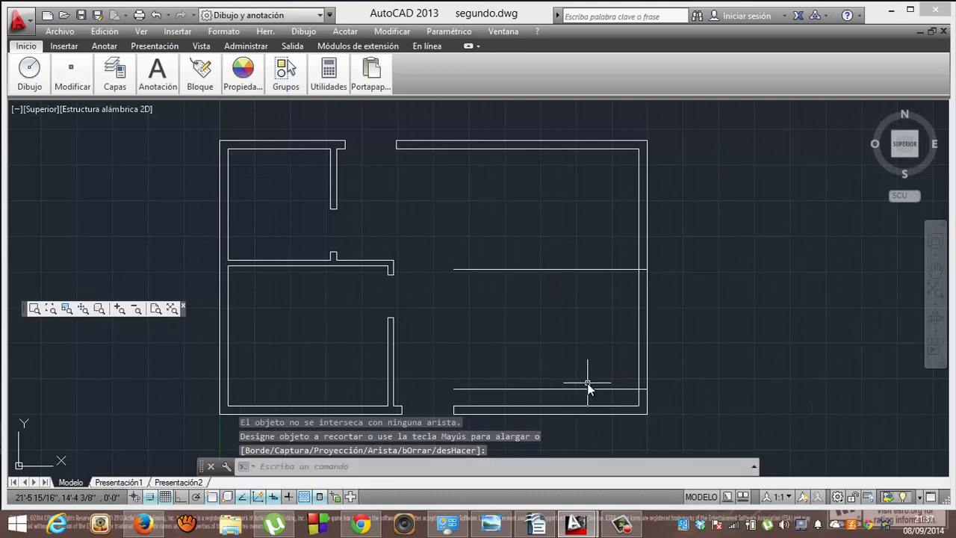
Trim the right exterior wall between the two horizontal lines into an opening, then save the drawing.
{"action": "type", "text": "m"}
{"action": "key", "text": "Return"}
{"action": "left_click", "coordinate": [579, 270]}
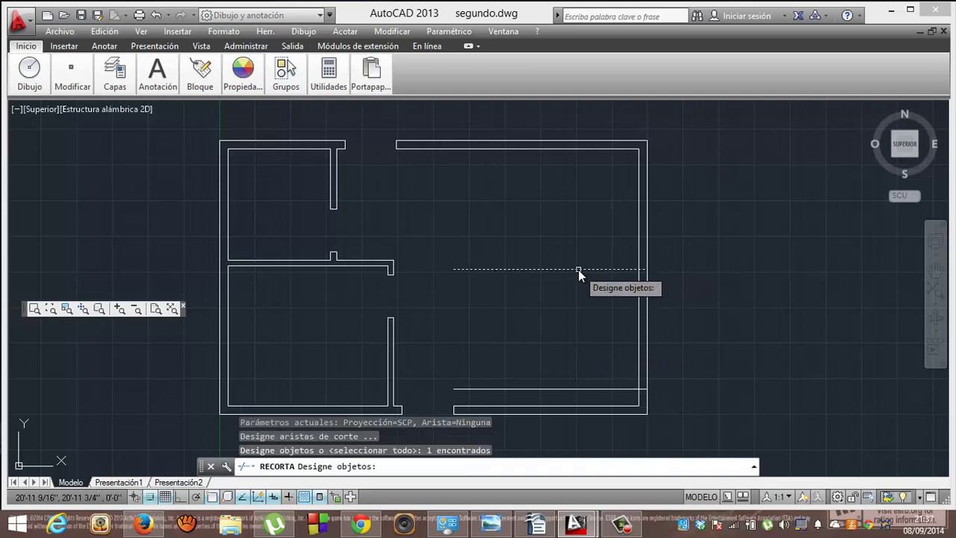
{"action": "left_click", "coordinate": [575, 389]}
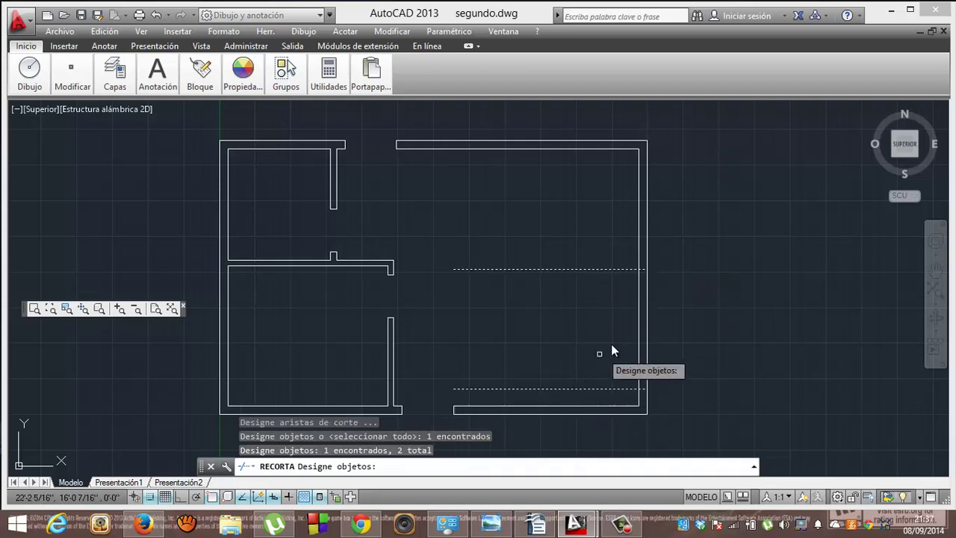
{"action": "left_click", "coordinate": [638, 331]}
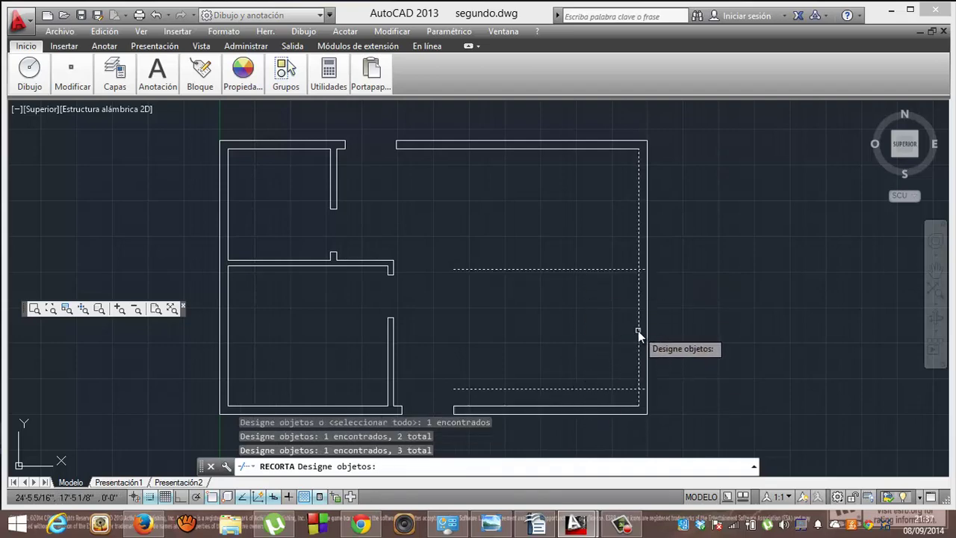
{"action": "key", "text": "Return"}
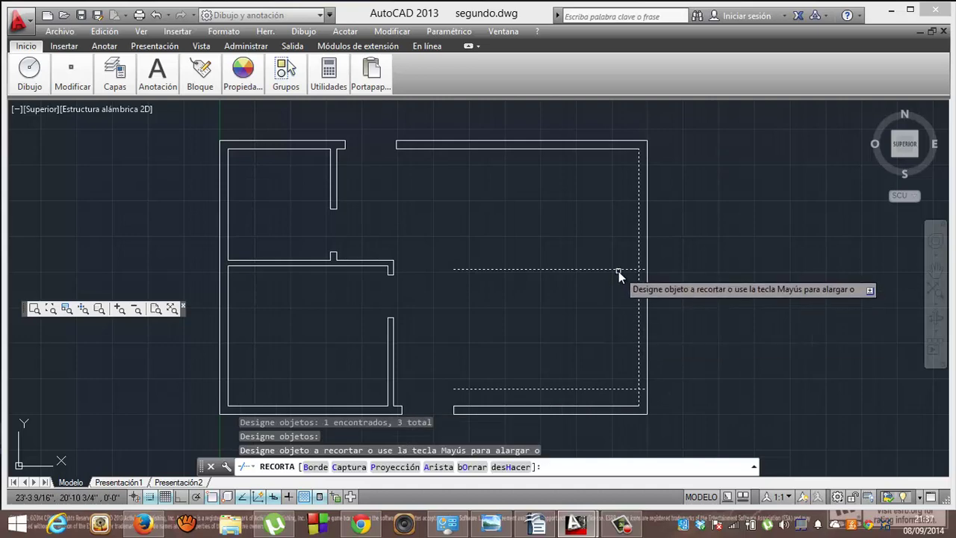
{"action": "left_click", "coordinate": [619, 270]}
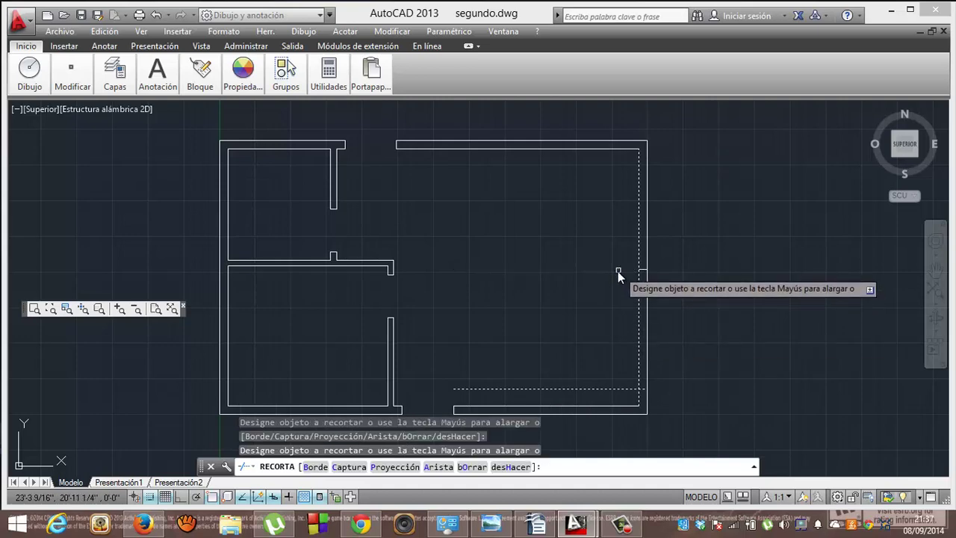
{"action": "left_click", "coordinate": [600, 389]}
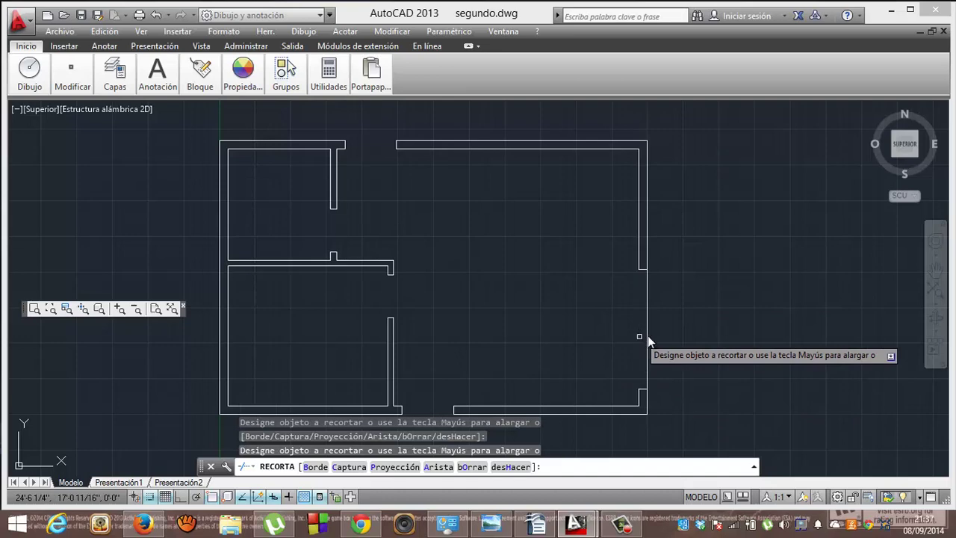
{"action": "left_click", "coordinate": [647, 335]}
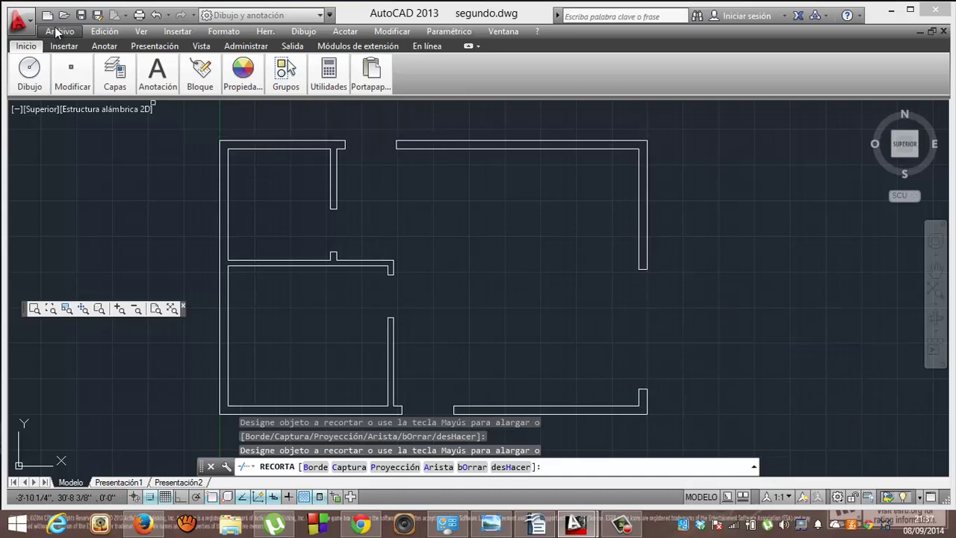
{"action": "left_click", "coordinate": [79, 15]}
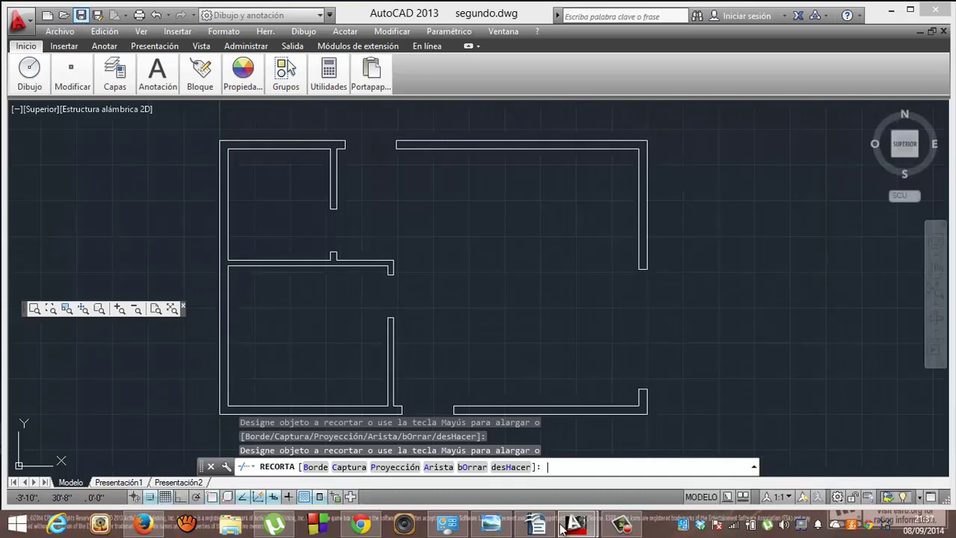